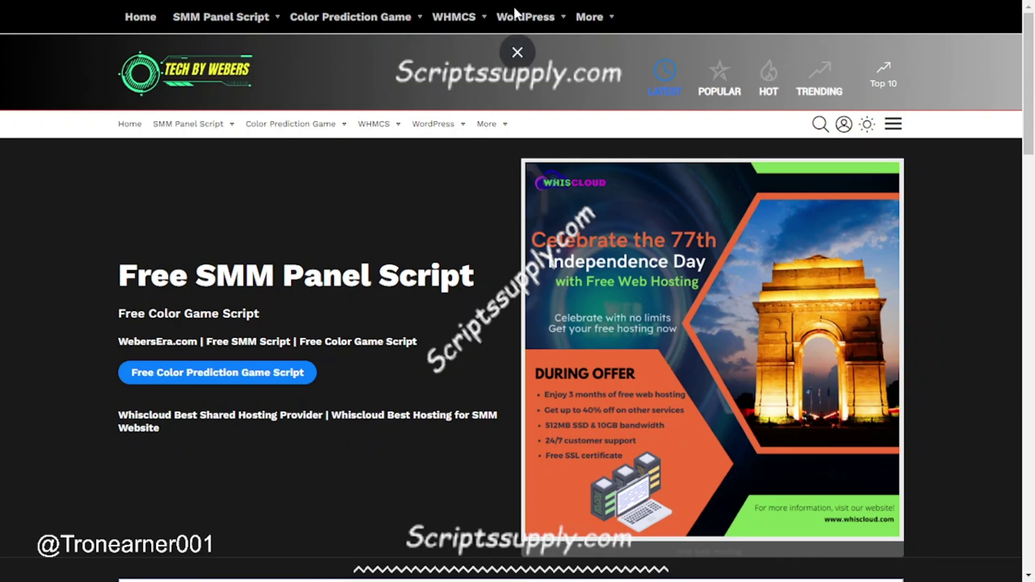
# Step: Leave fullscreen and scroll the GoBrute Tradefriends powerbank article to its download button
pyautogui.click(517, 44)
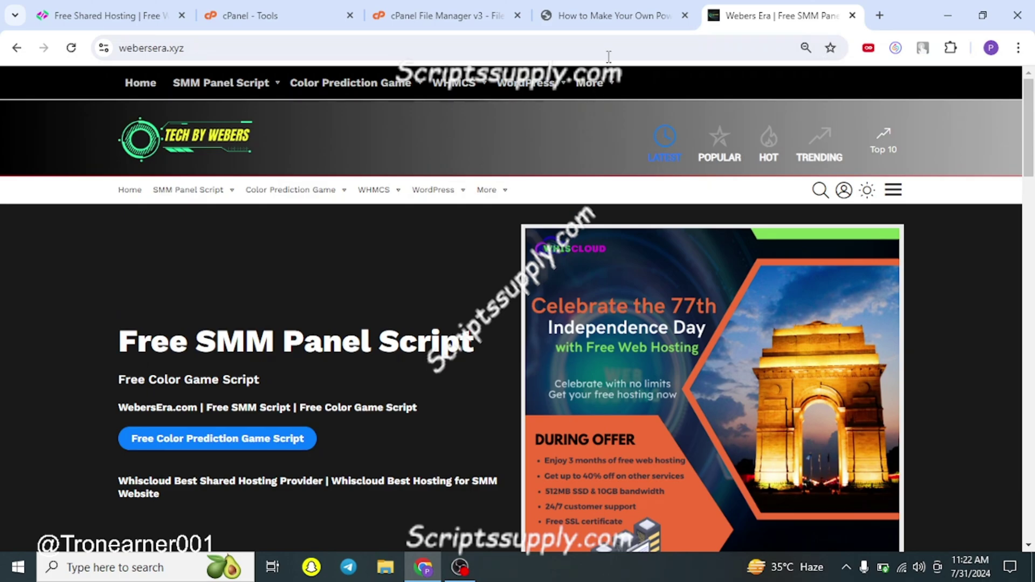
pyautogui.click(613, 20)
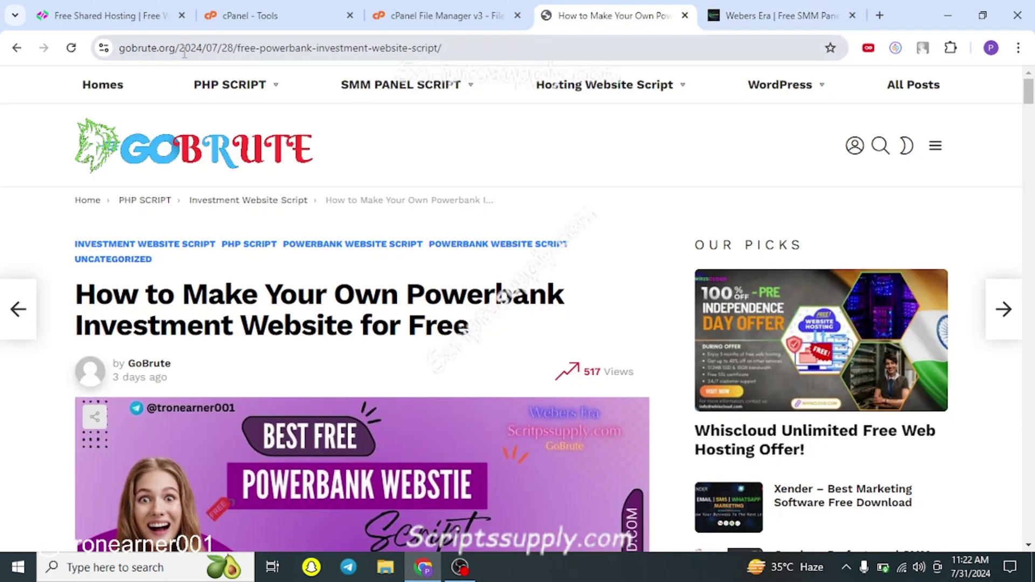
pyautogui.scroll(-20, 355, 212)
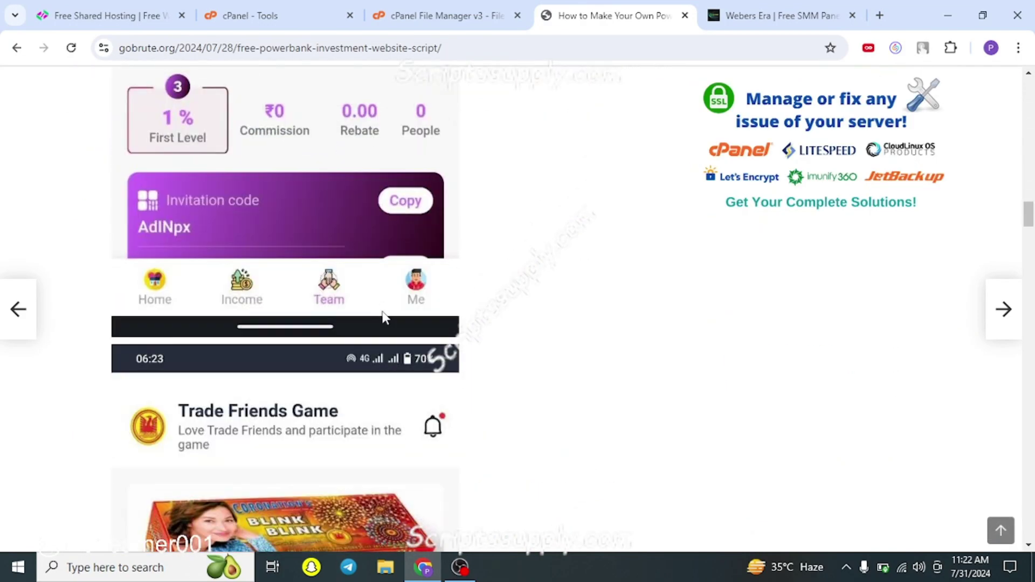
pyautogui.scroll(15, 485, 353)
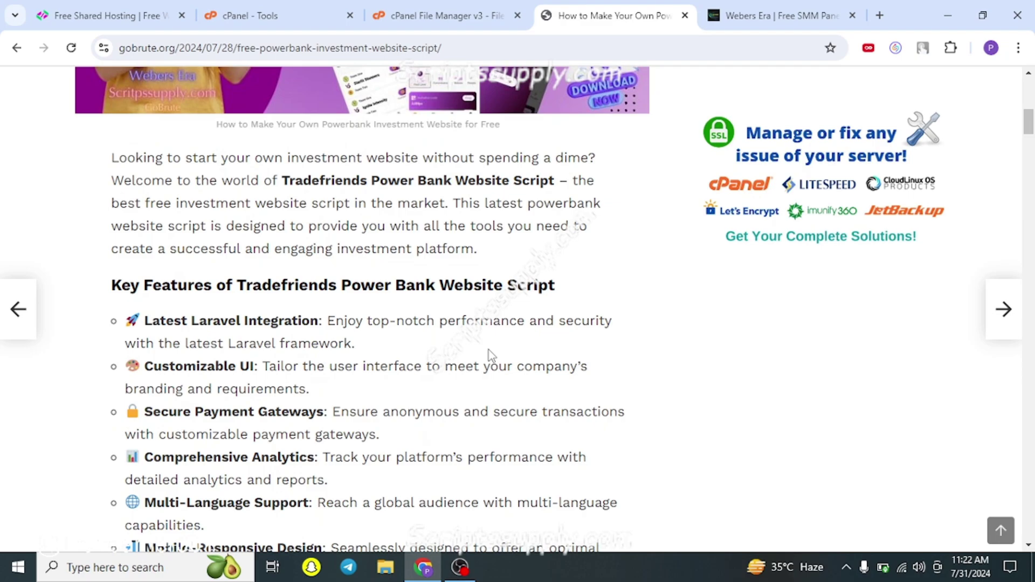
pyautogui.scroll(10, 417, 333)
pyautogui.scroll(3, 431, 319)
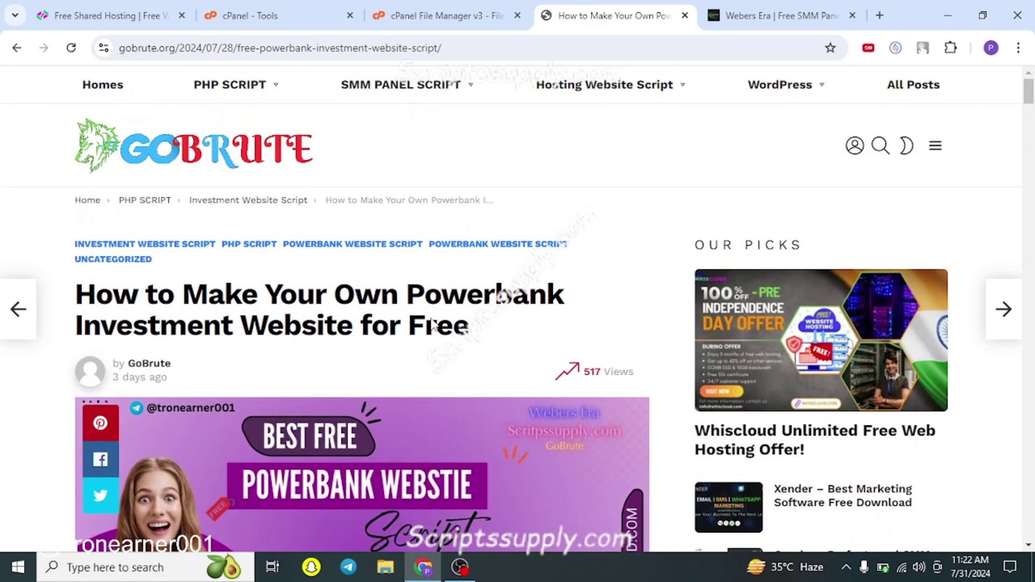
pyautogui.scroll(-10, 431, 324)
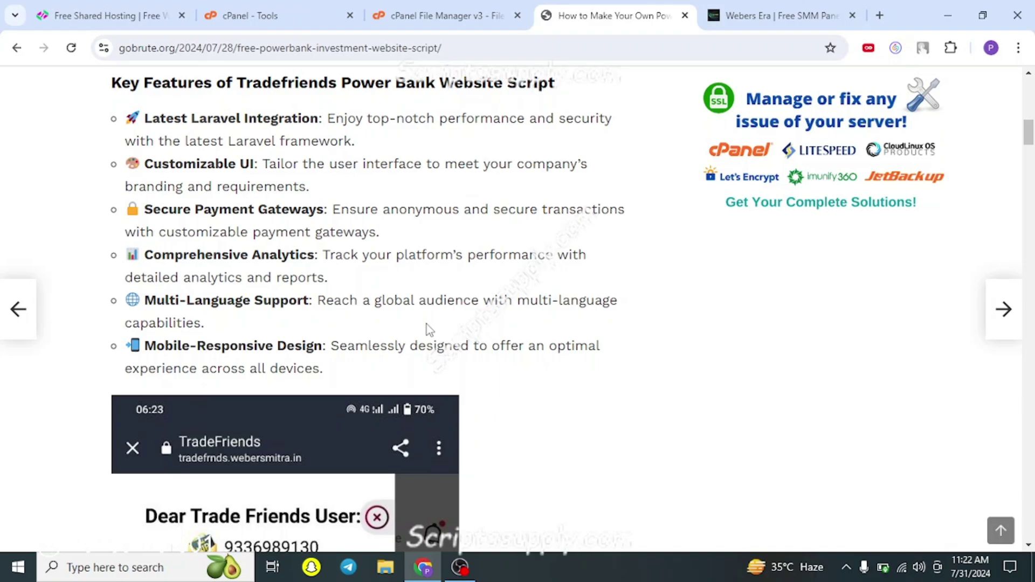
pyautogui.scroll(-15, 337, 315)
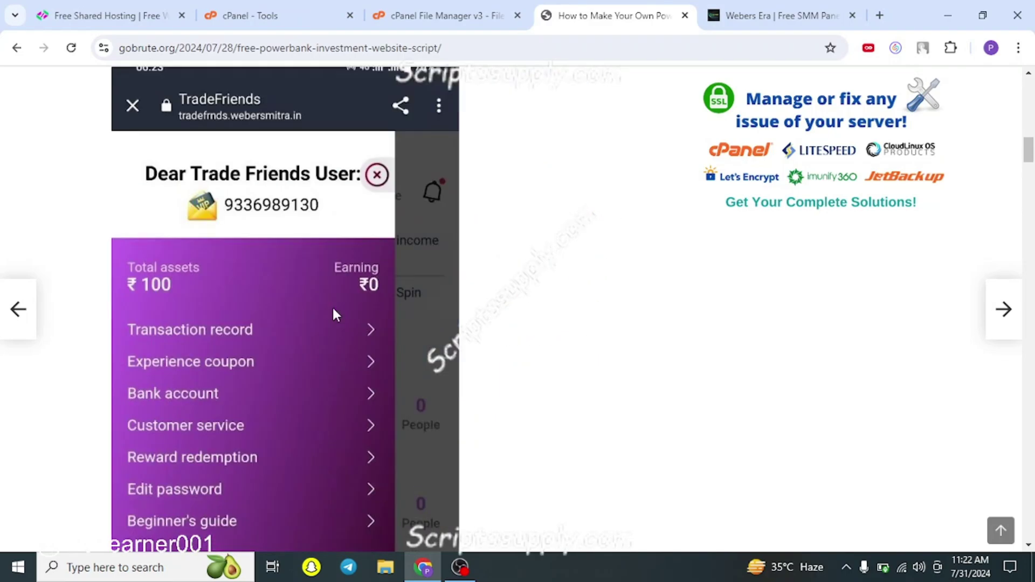
pyautogui.scroll(-15, 345, 325)
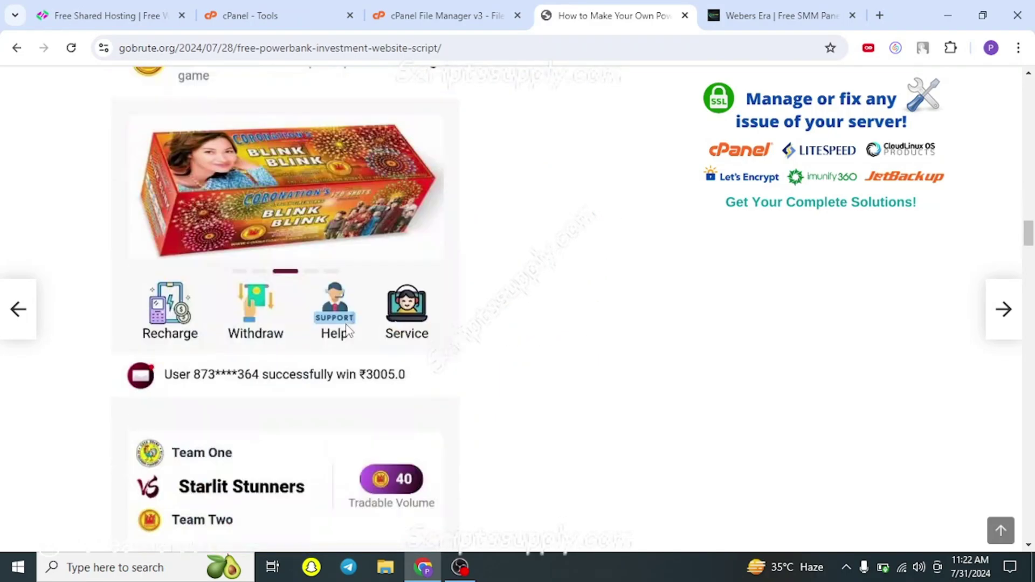
pyautogui.scroll(-15, 348, 329)
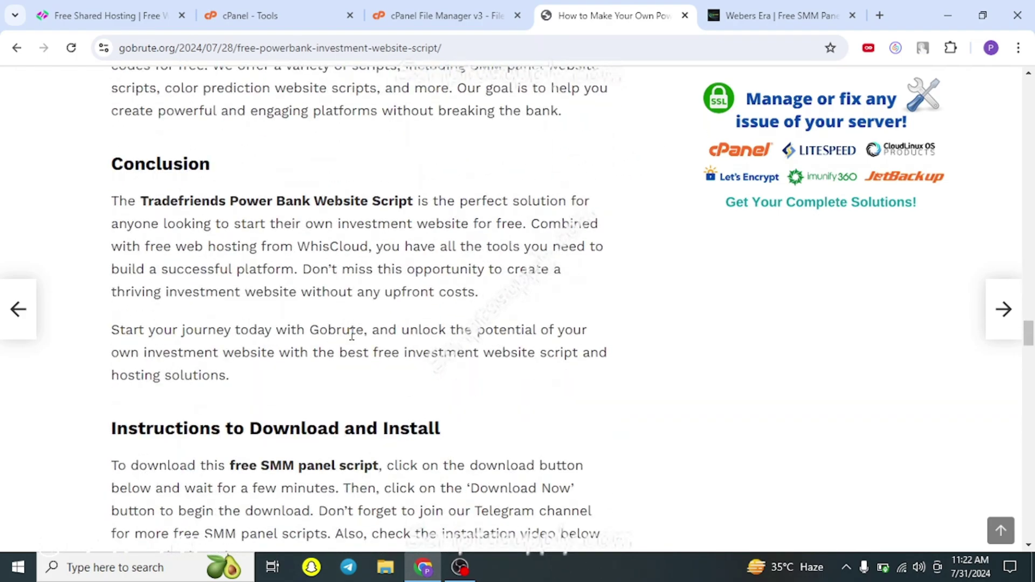
pyautogui.scroll(3, 361, 340)
pyautogui.scroll(1, 361, 340)
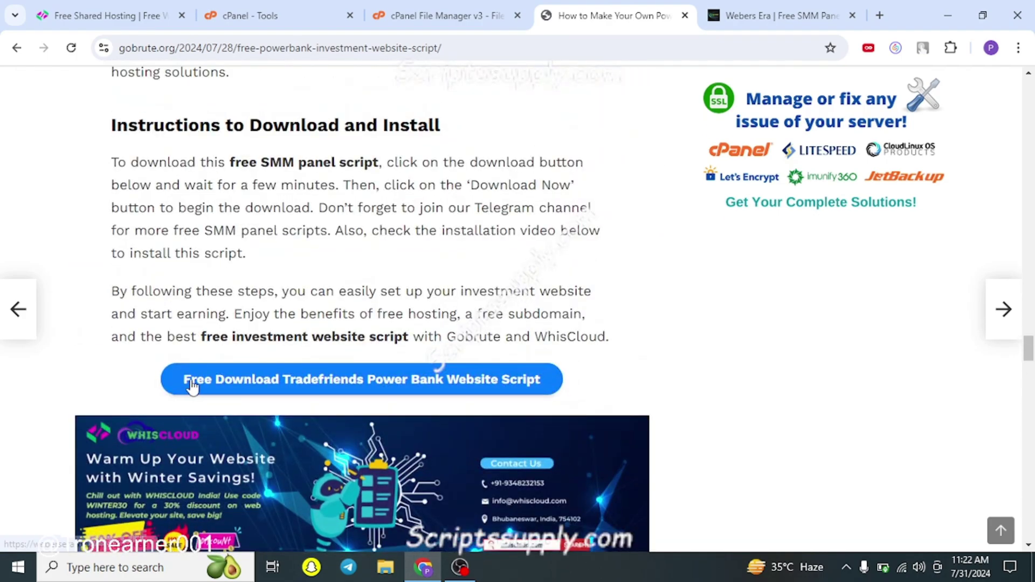
# Step: Start the free script download on WebersEra and dismiss the reCAPTCHA verification alert
pyautogui.click(452, 382)
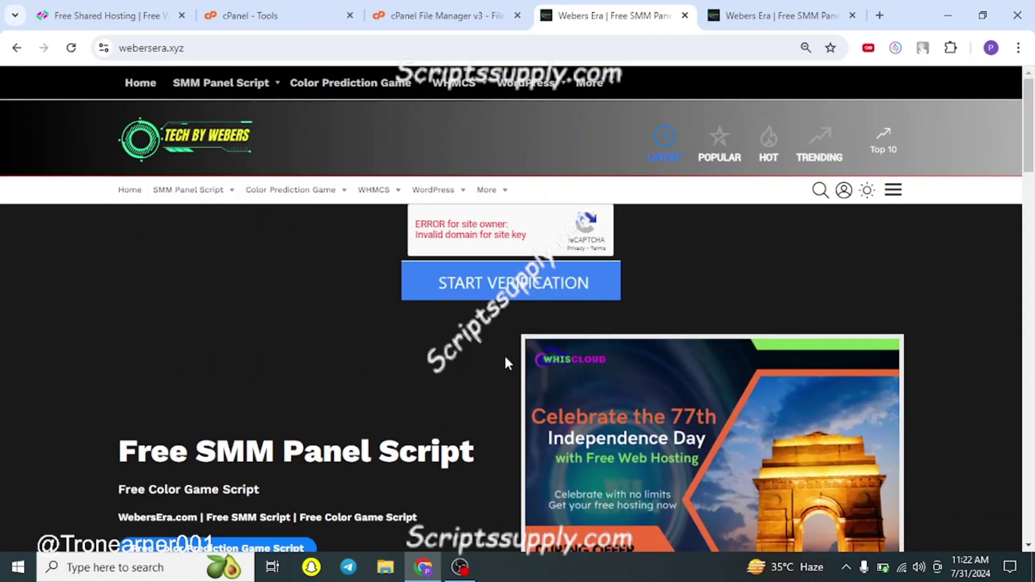
pyautogui.click(492, 301)
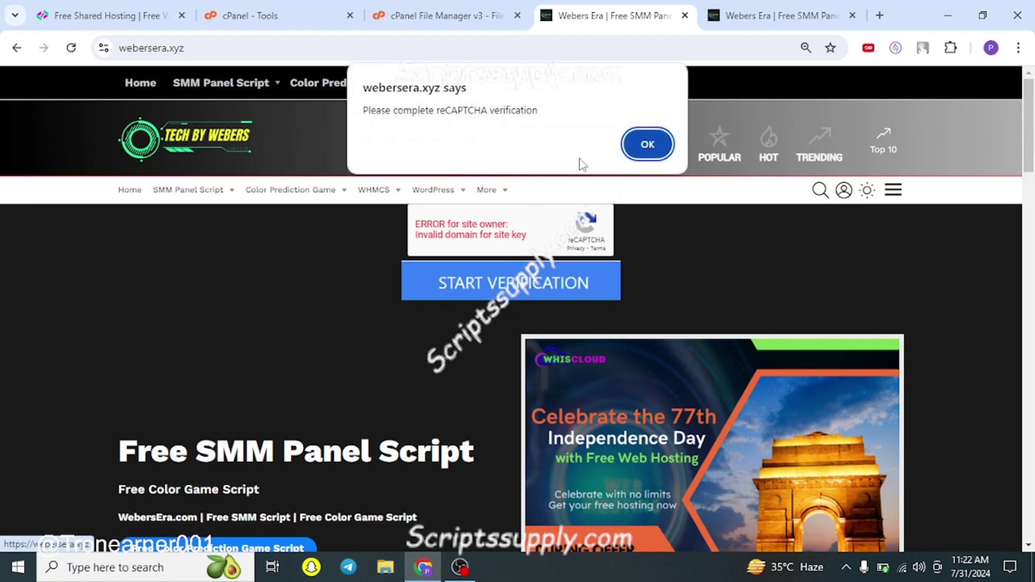
pyautogui.click(644, 146)
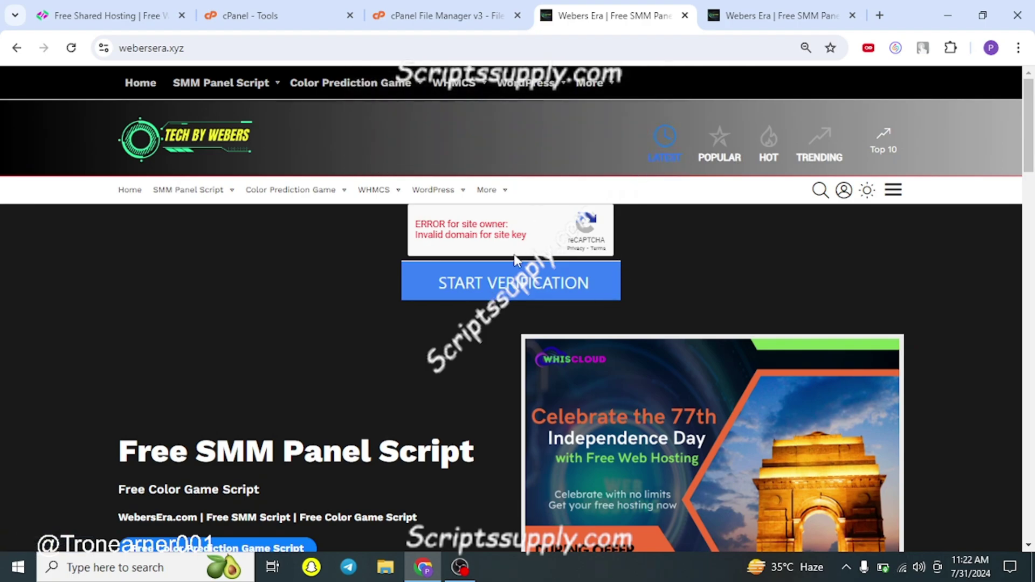
pyautogui.scroll(-15, 544, 286)
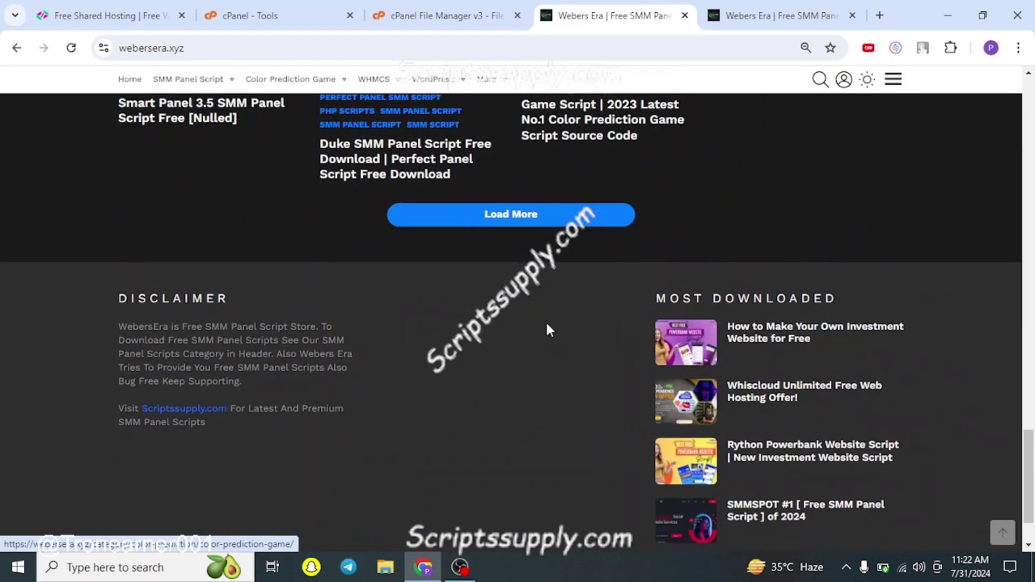
# Step: Move the TDfriends Powerbank zip icon lower on the desktop, then restore Chrome
pyautogui.press('super+d')
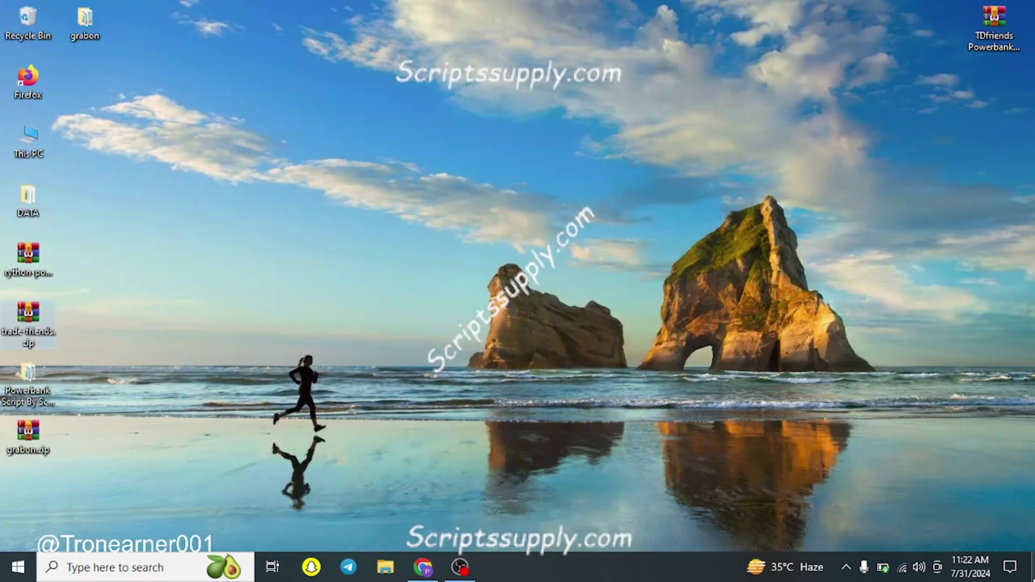
pyautogui.moveTo(966, 22); pyautogui.dragTo(745, 92)
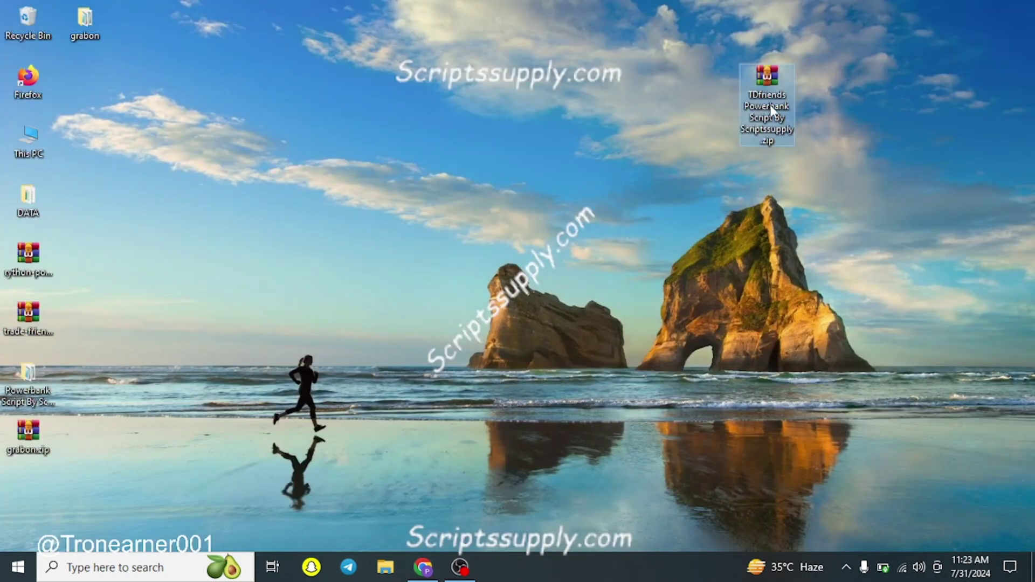
pyautogui.press('super+d')
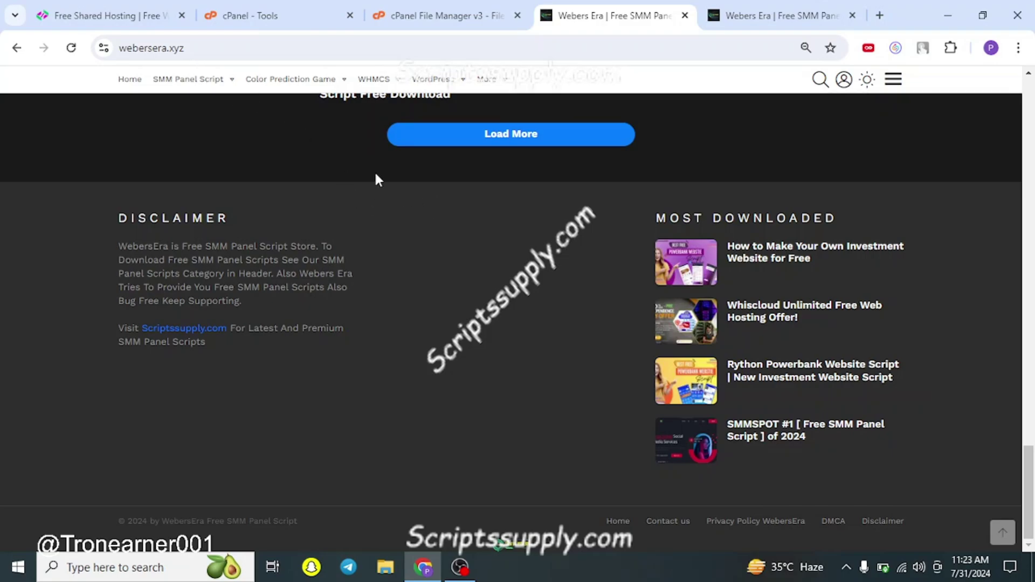
# Step: Order Whiscloud's Free Shared Hosting plan and scroll to the domain options
pyautogui.click(130, 11)
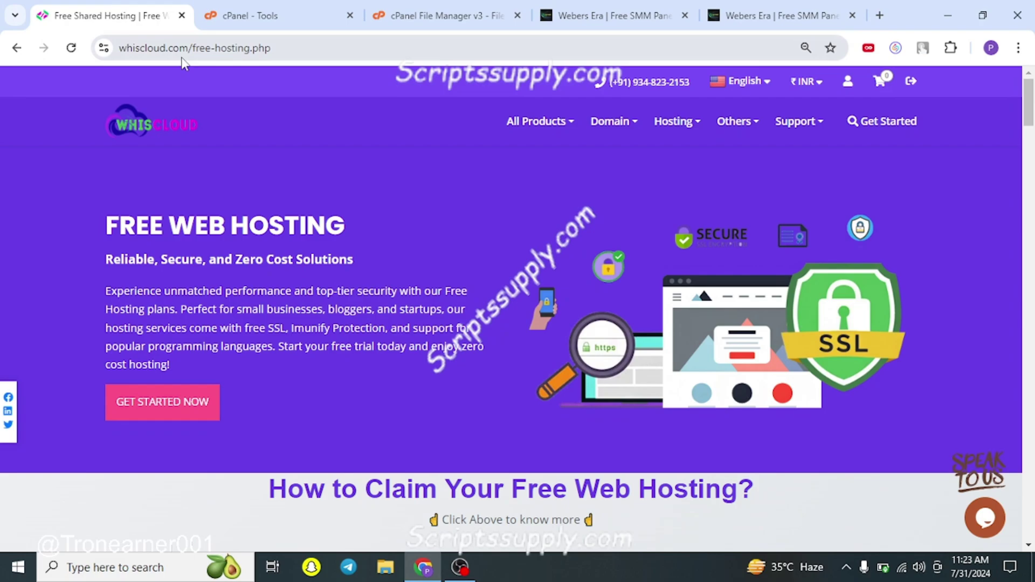
pyautogui.scroll(-8, 291, 150)
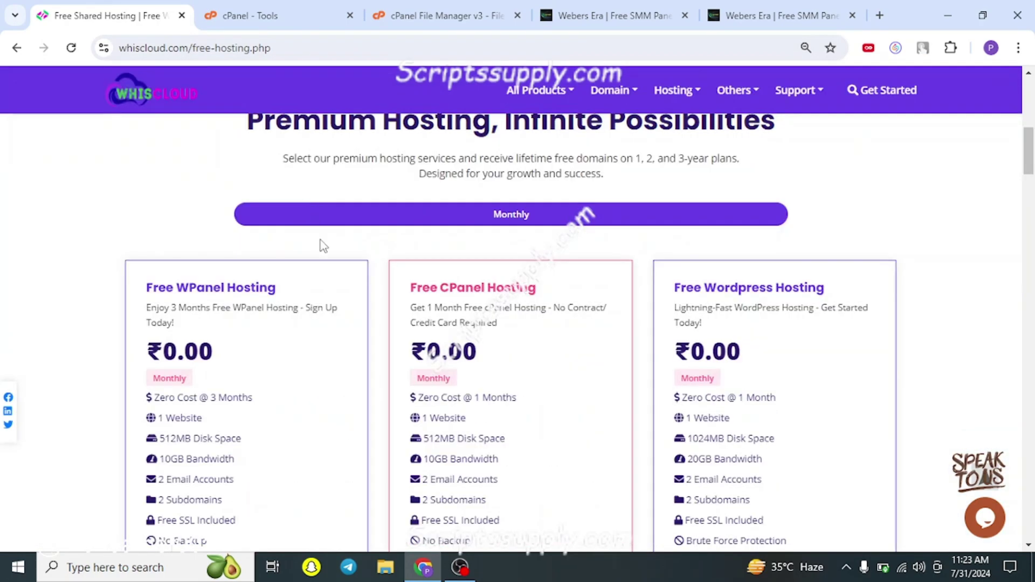
pyautogui.scroll(-4, 325, 253)
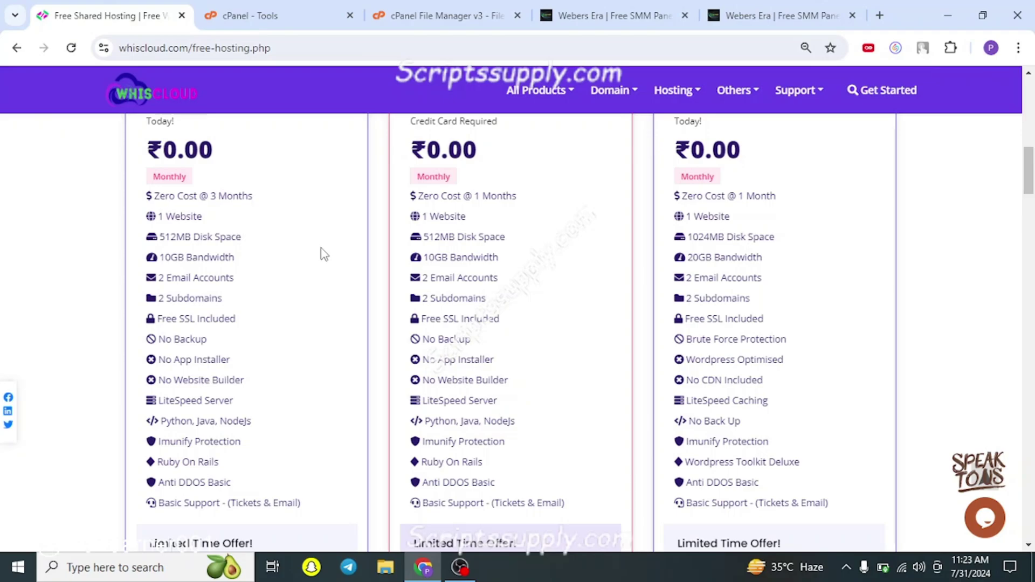
pyautogui.scroll(4, 324, 254)
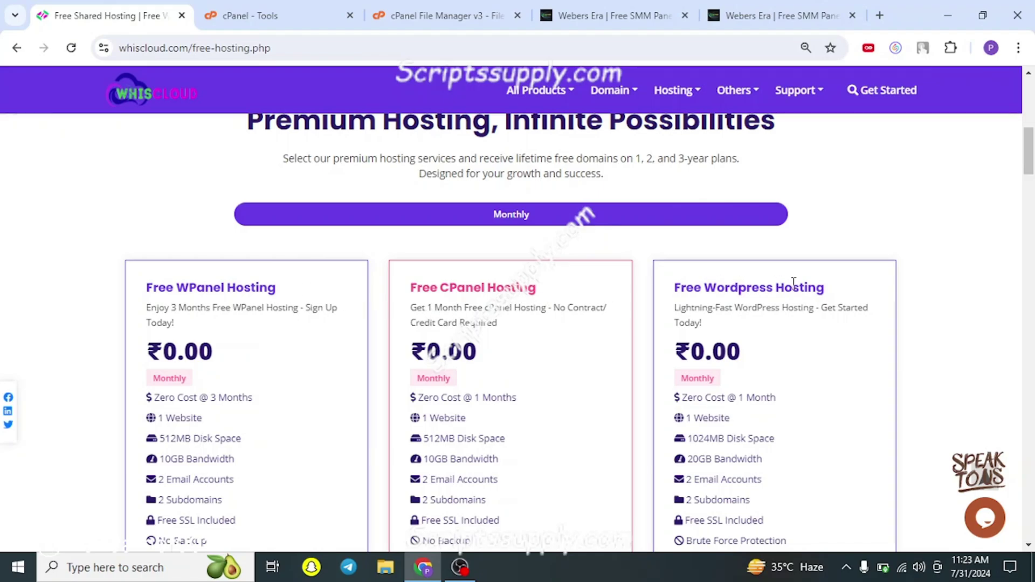
pyautogui.scroll(-6, 215, 391)
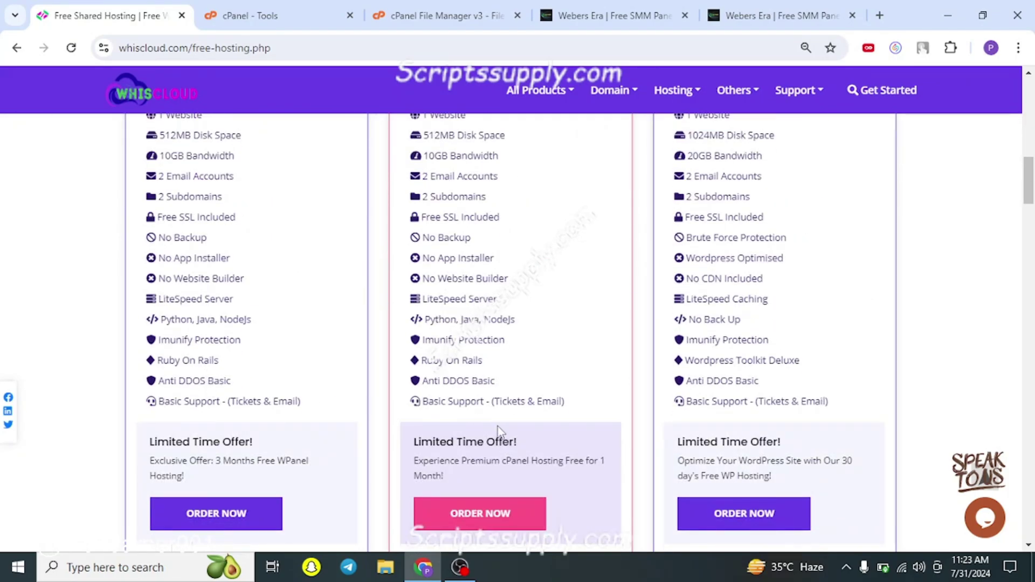
pyautogui.click(254, 522)
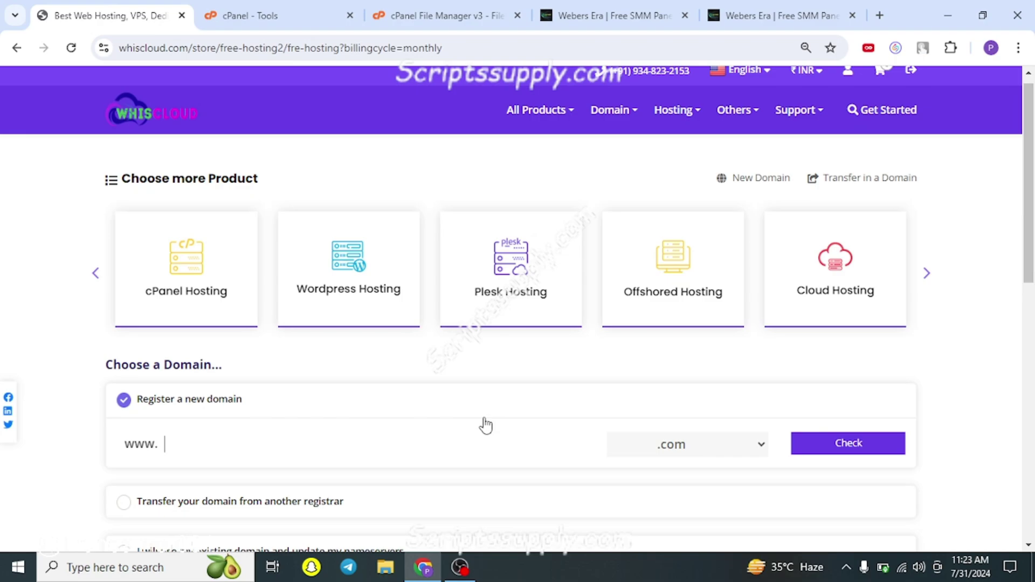
pyautogui.scroll(-5, 486, 426)
pyautogui.scroll(2, 345, 334)
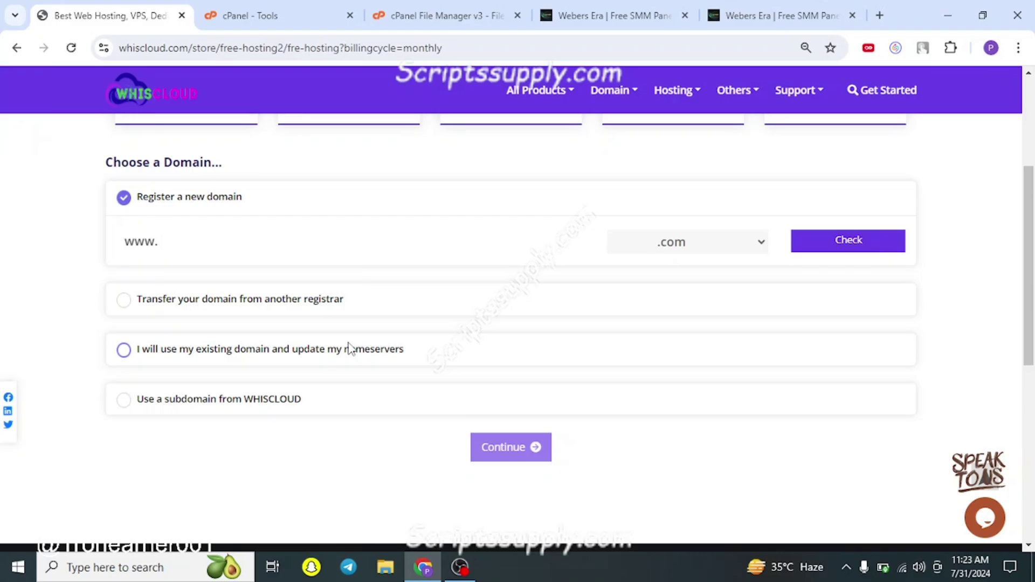
# Step: Search Google for 'freenom' in a new tab, then return to the Whiscloud order
pyautogui.hotkey('ctrl', 't')
pyautogui.write('fren')
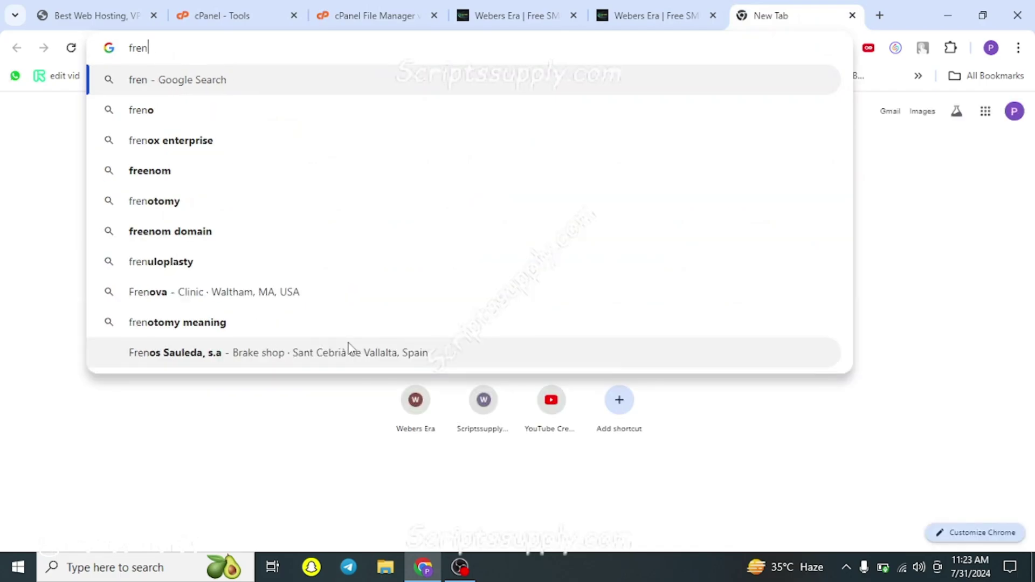
pyautogui.press('BackSpace')
pyautogui.write('e')
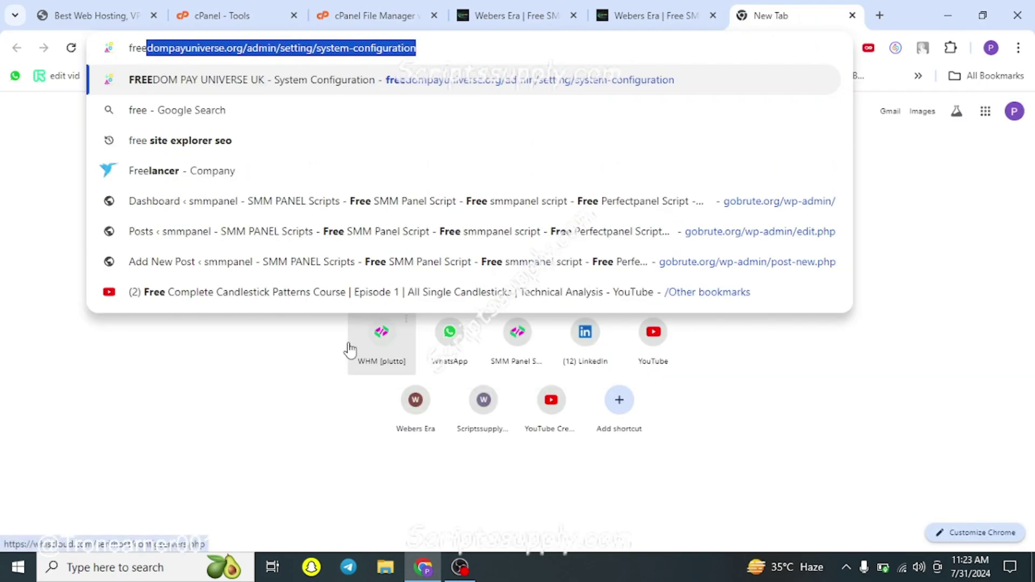
pyautogui.write('nom')
pyautogui.press('Return')
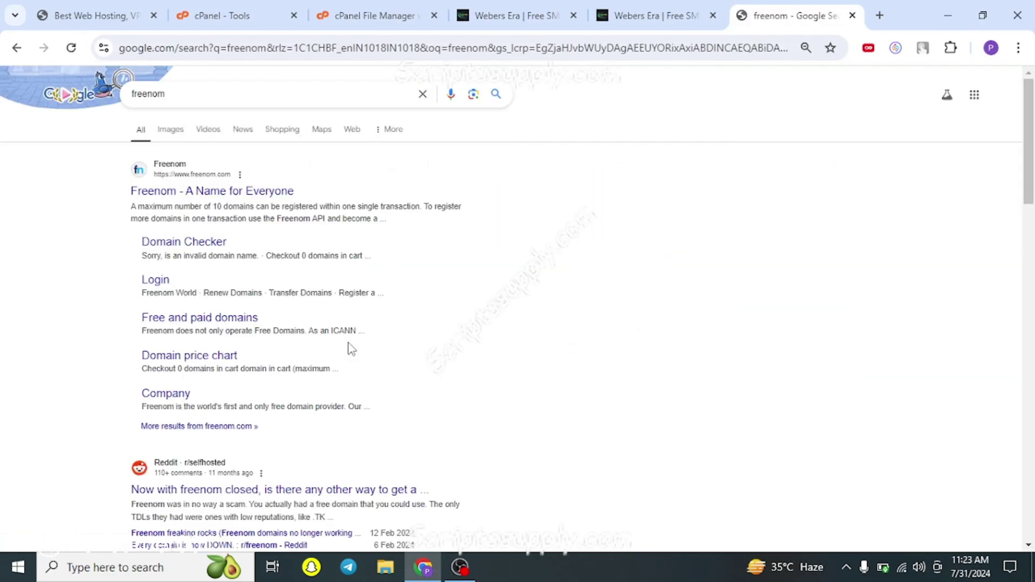
pyautogui.click(75, 15)
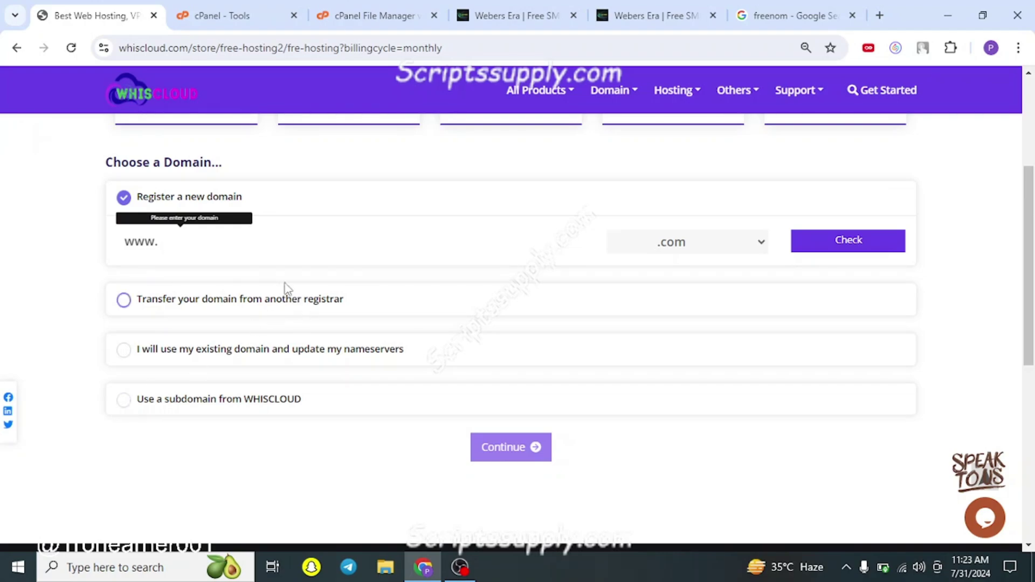
# Step: Use the WHISCLOUD subdomain 'ddfriends', check its availability, and review the ₹0.00 order summary
pyautogui.click(124, 401)
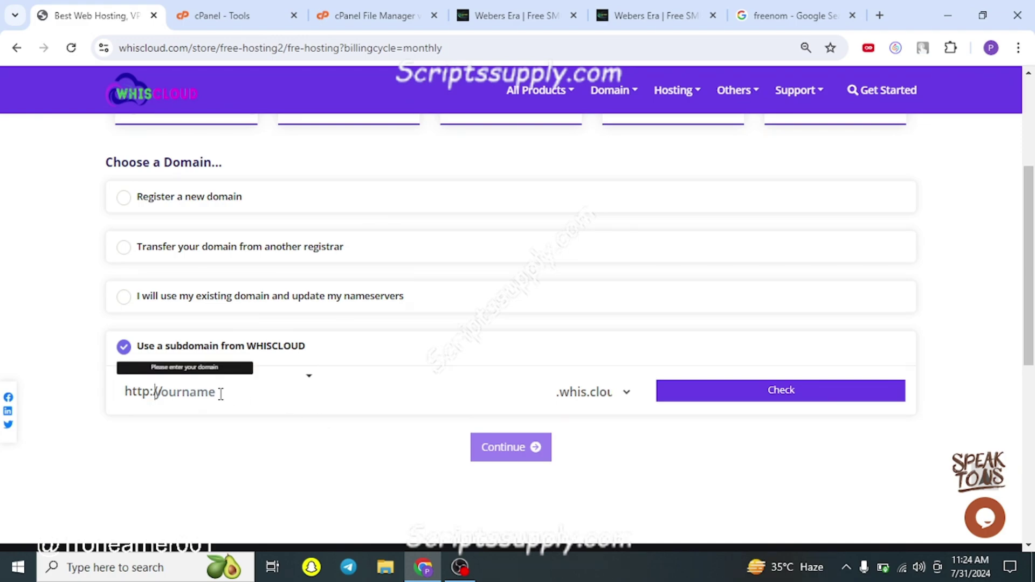
pyautogui.write('ddfriends')
pyautogui.click(754, 398)
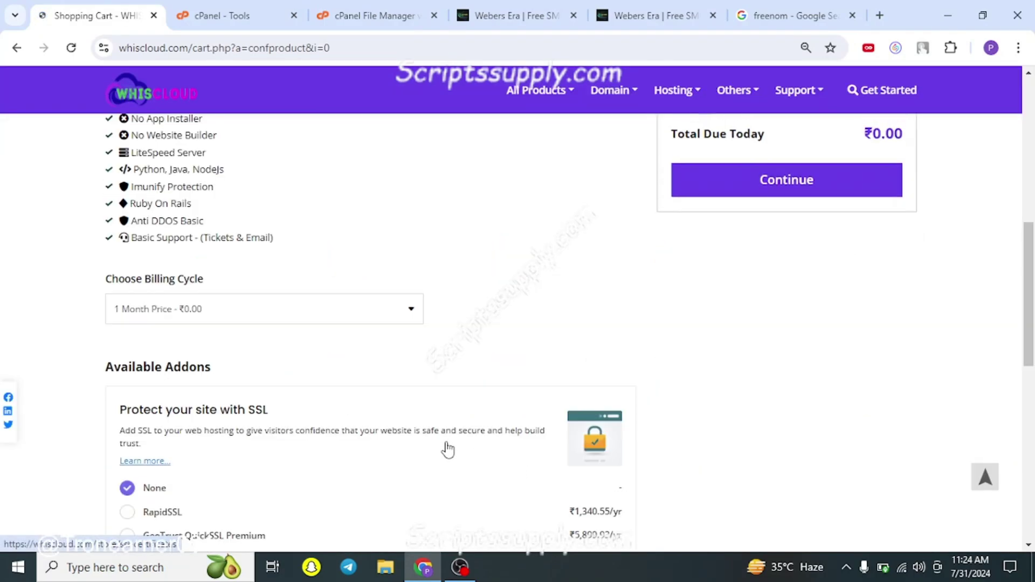
pyautogui.scroll(6, 555, 448)
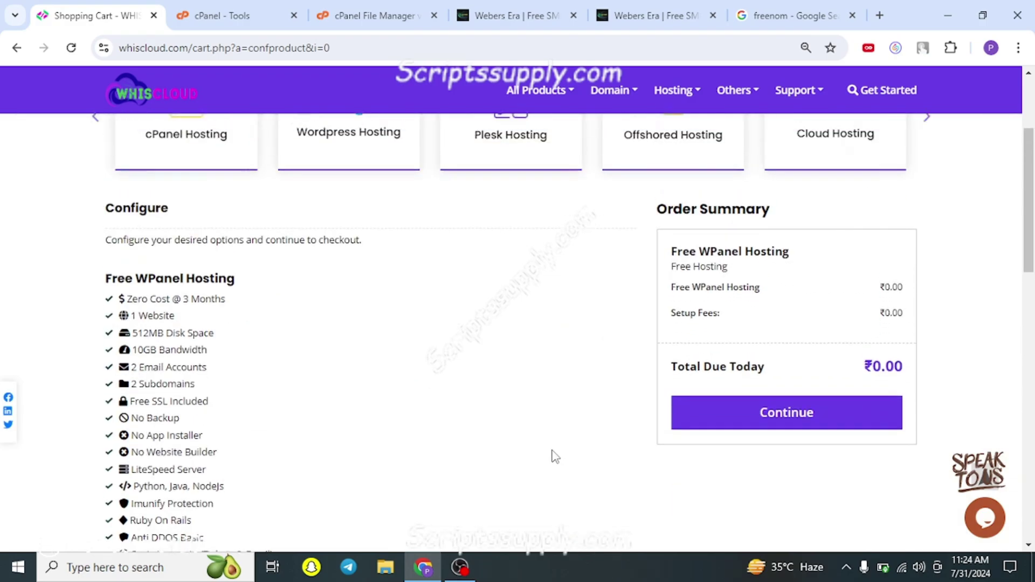
pyautogui.scroll(3, 553, 456)
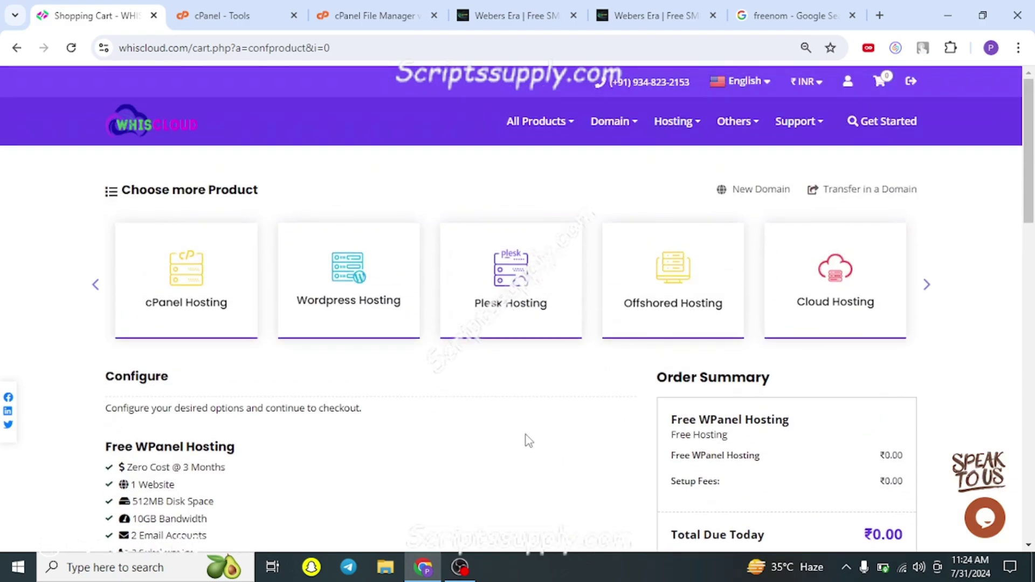
pyautogui.scroll(-3, 529, 441)
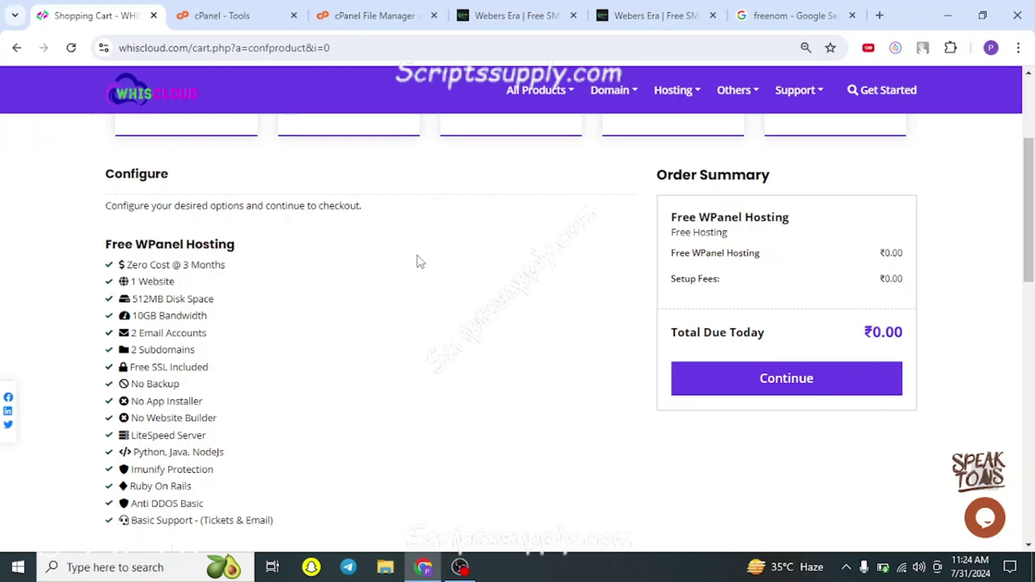
pyautogui.click(213, 15)
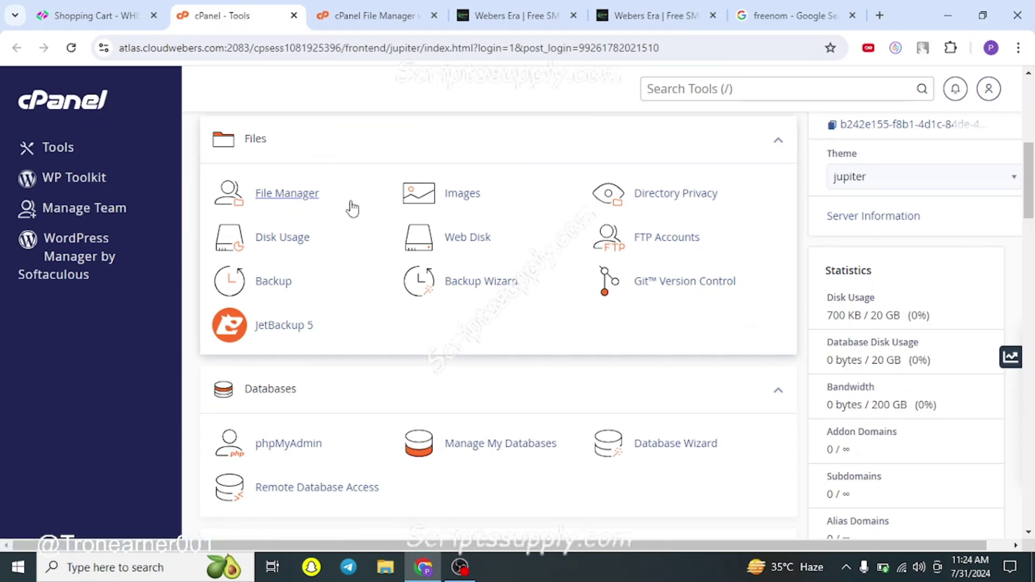
# Step: Open public_html in File Manager and confirm the 61.47 MB TDfriends zip upload finished
pyautogui.scroll(7, 355, 215)
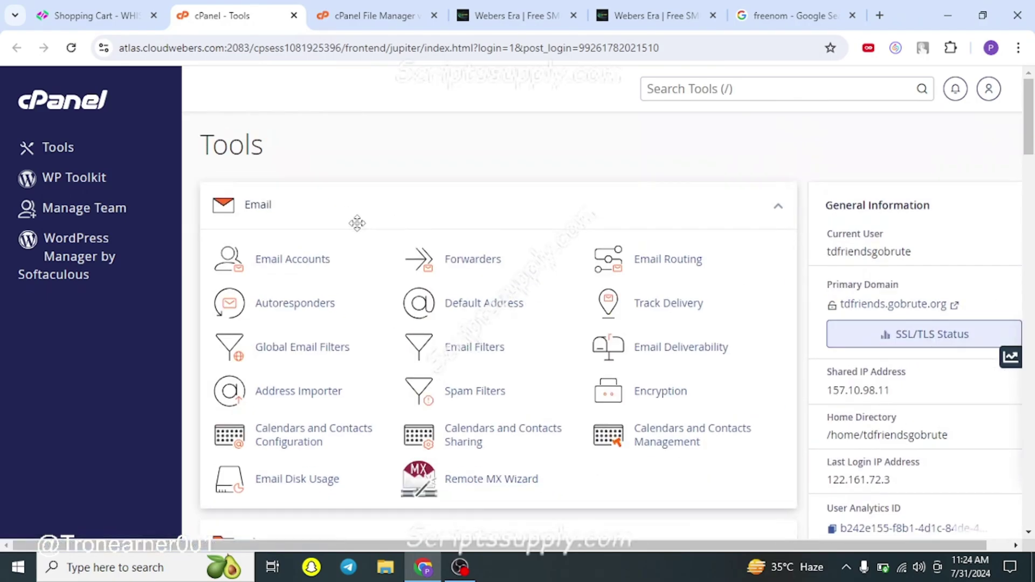
pyautogui.scroll(-3, 433, 216)
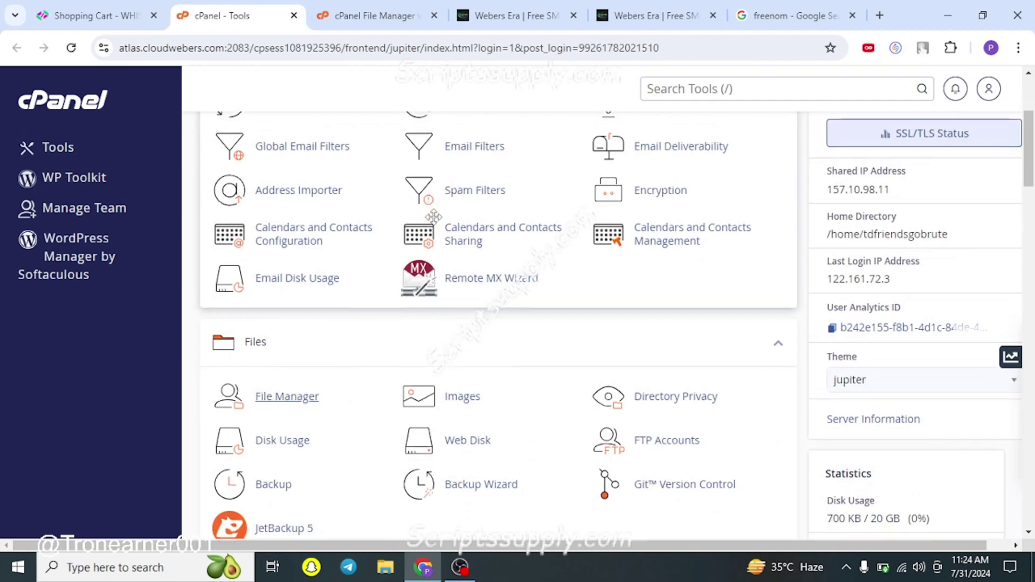
pyautogui.click(287, 398)
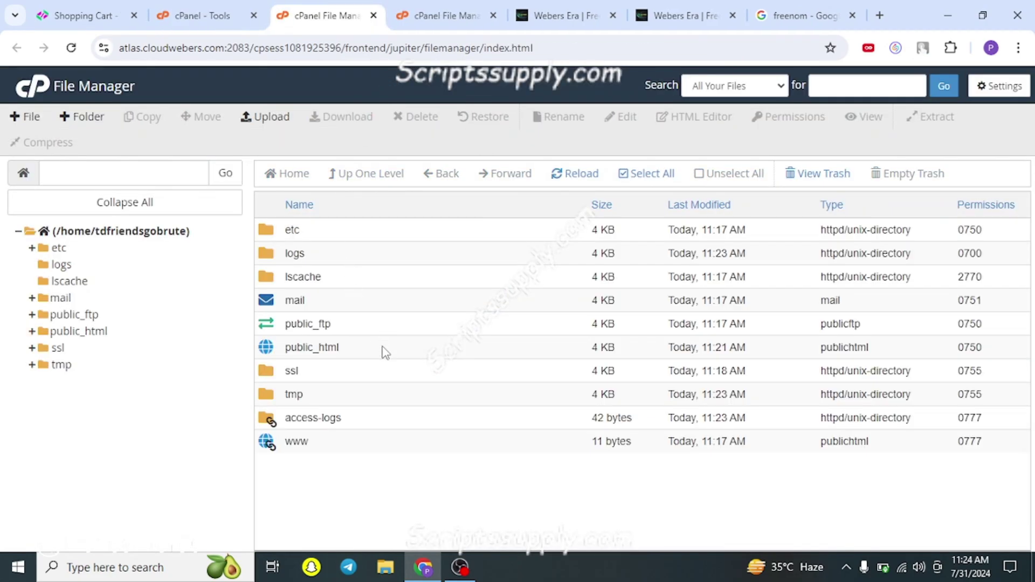
pyautogui.doubleClick(386, 352)
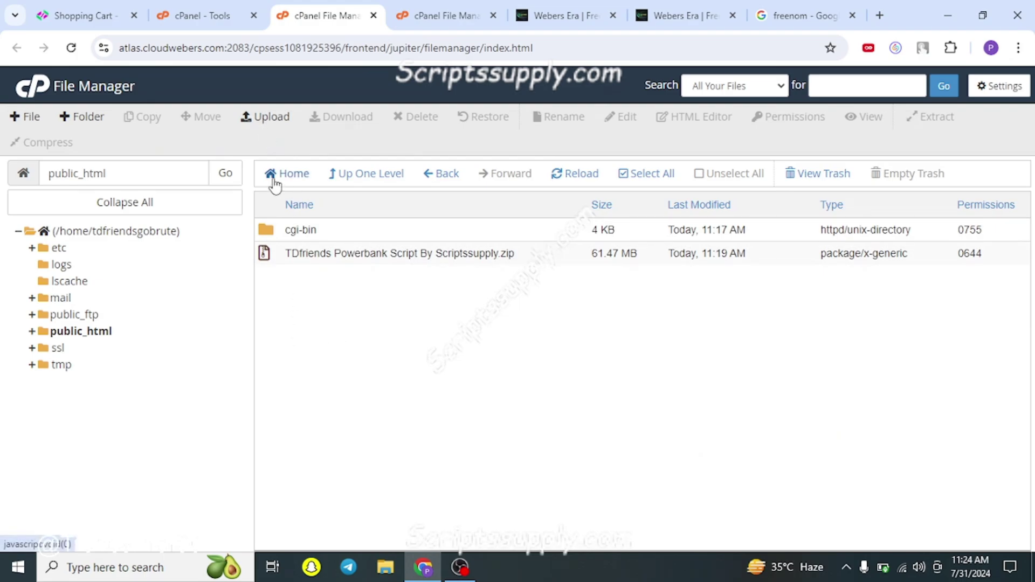
pyautogui.click(453, 15)
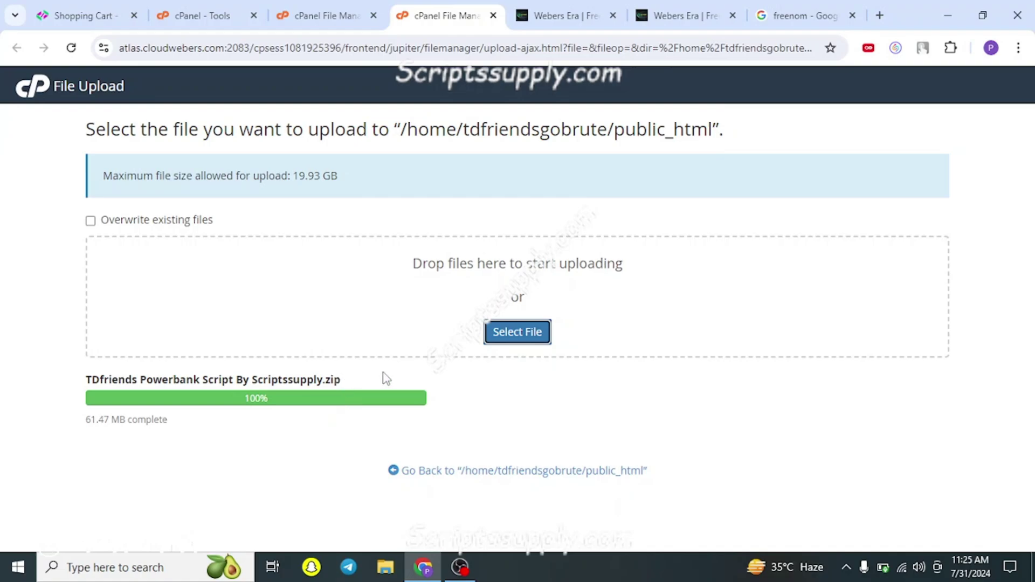
# Step: Select the TDfriends Powerbank Script zip in public_html and extract it there
pyautogui.click(334, 7)
pyautogui.click(521, 262)
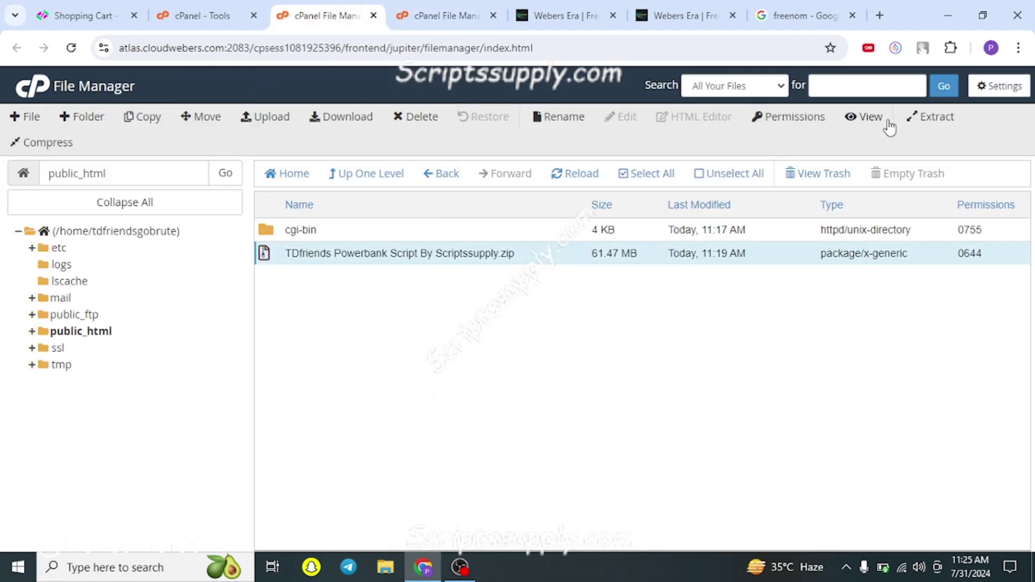
pyautogui.click(919, 116)
pyautogui.click(625, 393)
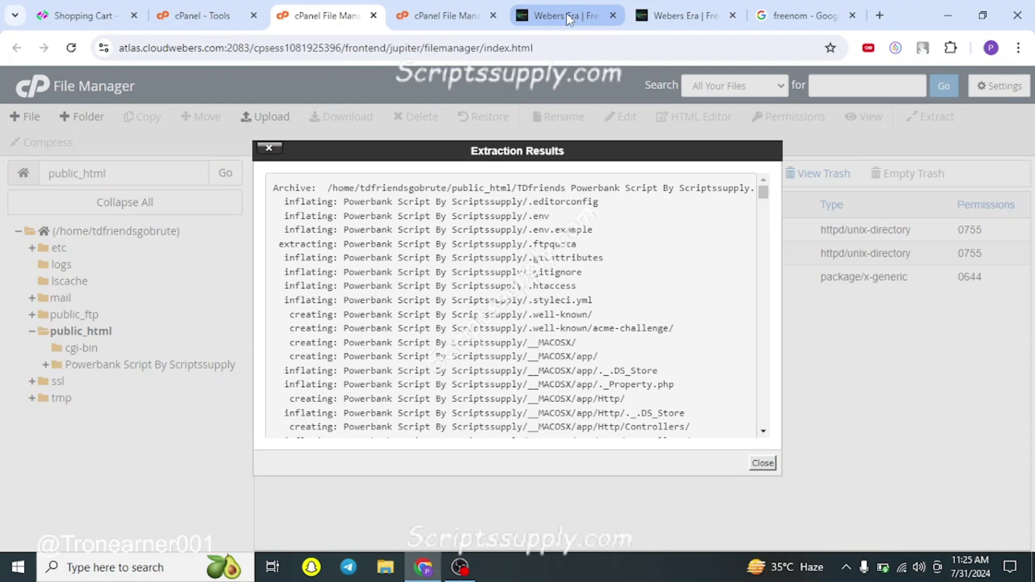
# Step: Close the Extraction Results and go back to the GoBrute article from the Webers Era tab
pyautogui.click(762, 464)
pyautogui.click(563, 16)
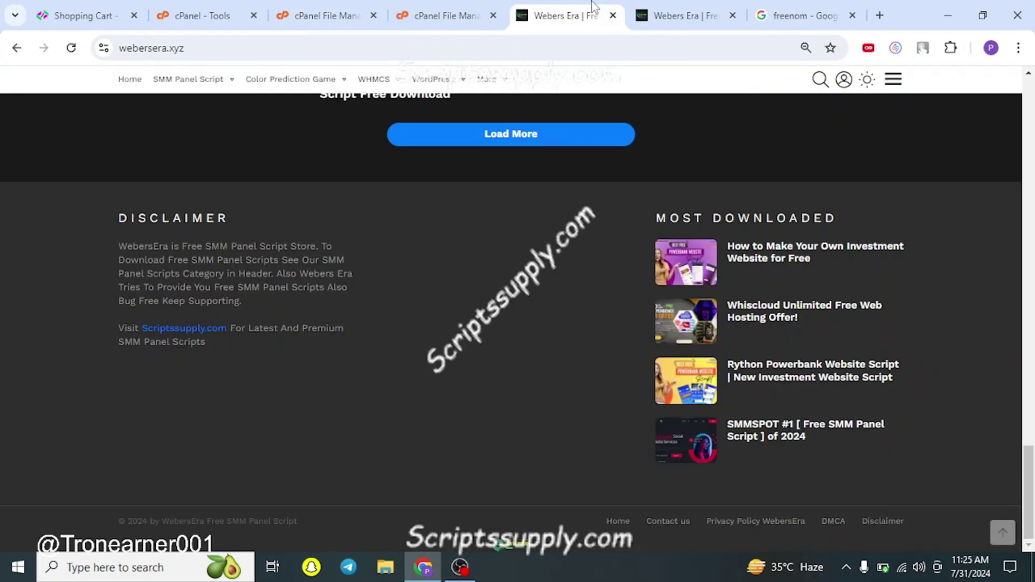
pyautogui.click(17, 48)
pyautogui.scroll(4, 272, 261)
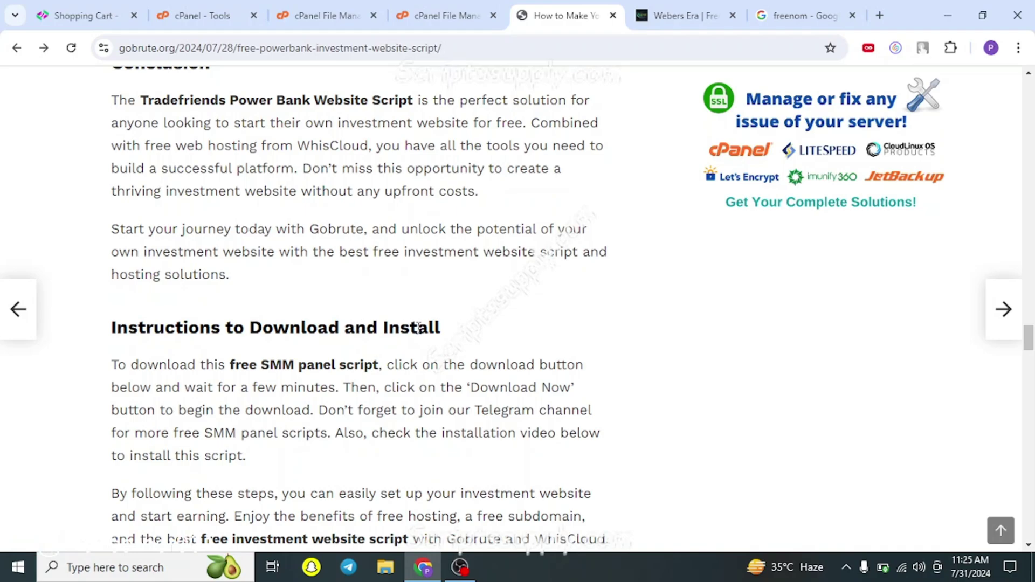
pyautogui.scroll(6, 429, 326)
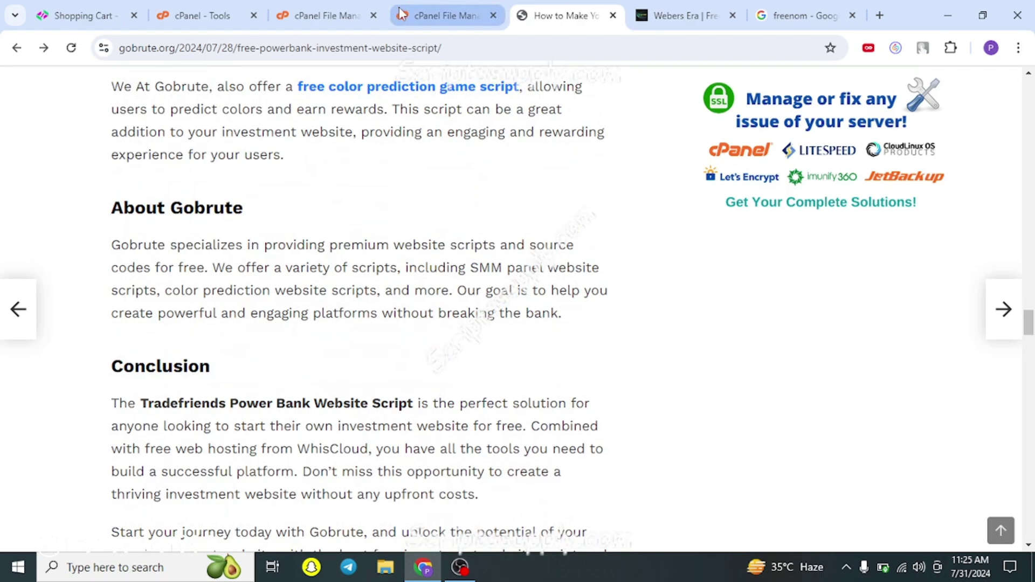
# Step: Move all files from the 'Powerbank Script By Scriptssupply' folder into /public_html
pyautogui.click(421, 15)
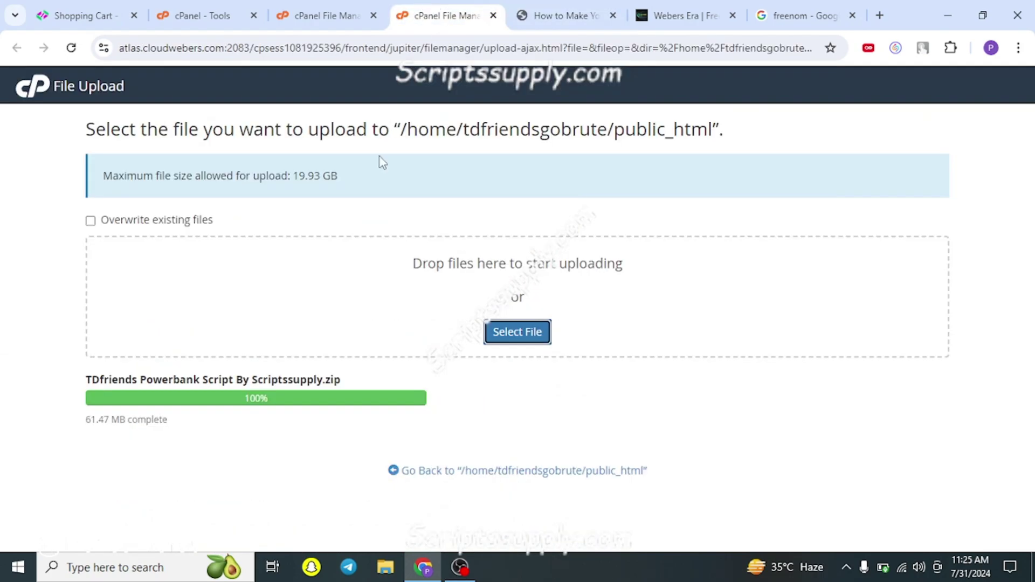
pyautogui.click(324, 15)
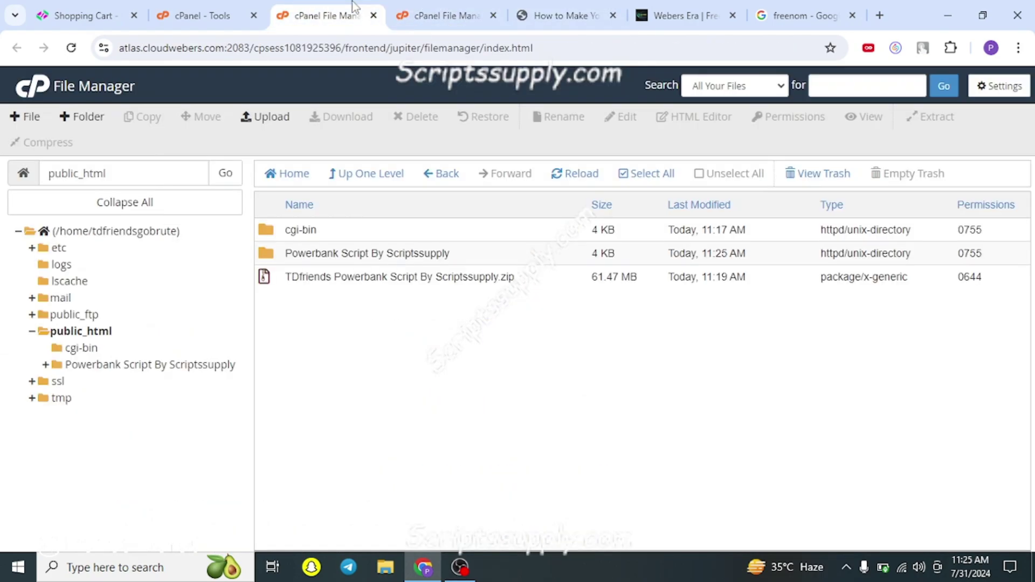
pyautogui.doubleClick(485, 253)
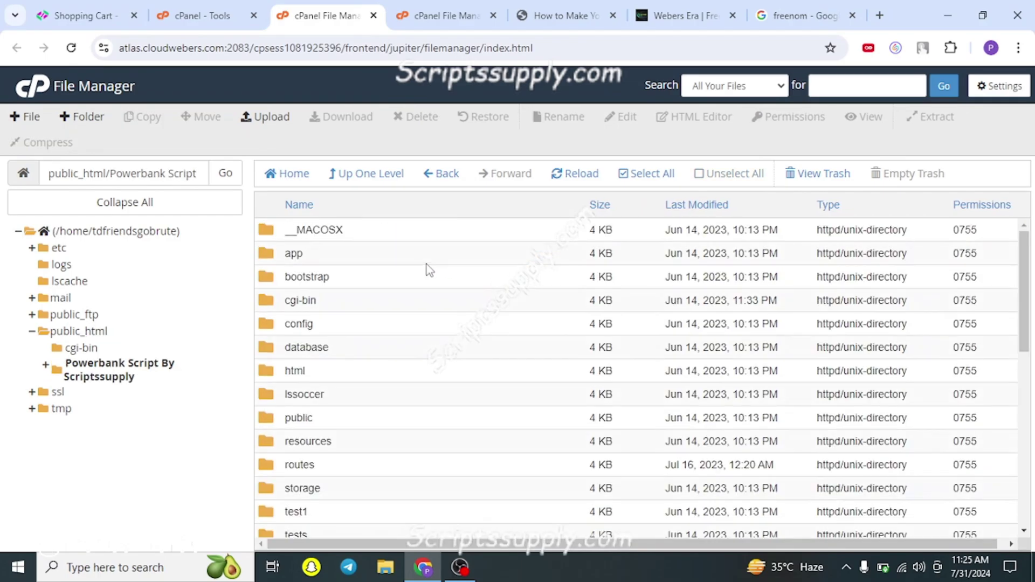
pyautogui.hotkey('ctrl', 'a')
pyautogui.click(451, 253)
pyautogui.click(650, 173)
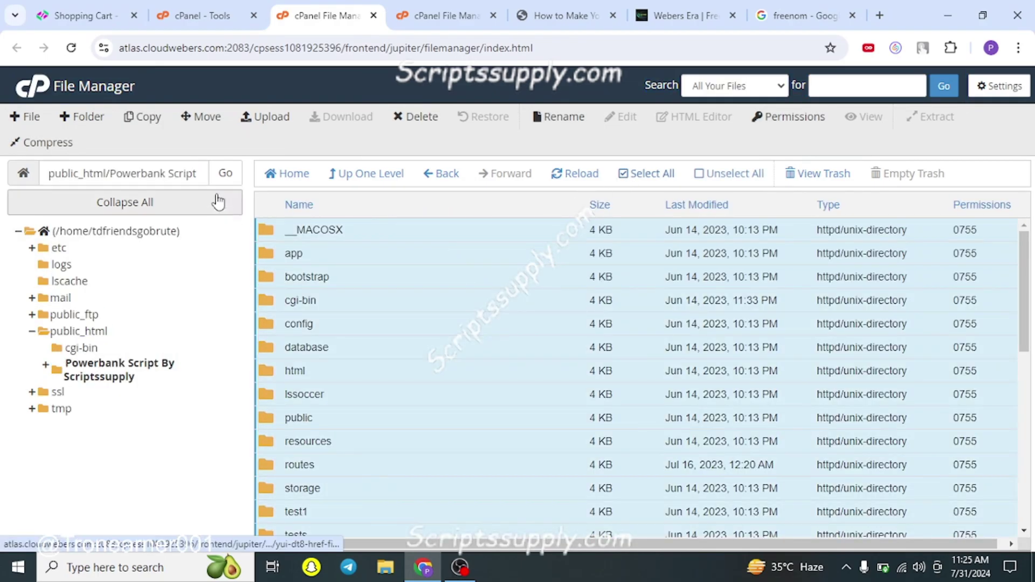
pyautogui.click(193, 124)
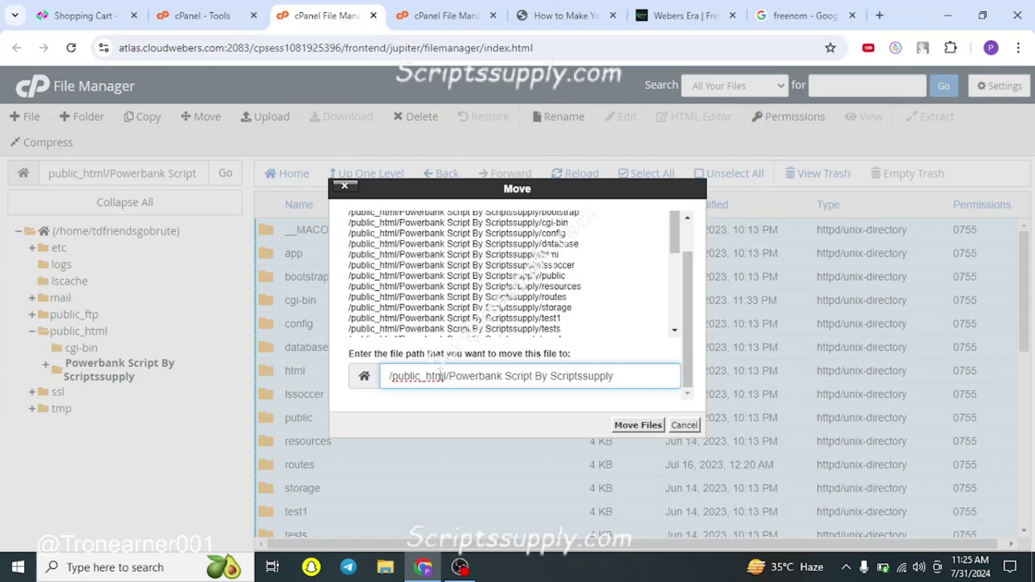
pyautogui.moveTo(448, 379); pyautogui.dragTo(784, 416)
pyautogui.press('BackSpace')
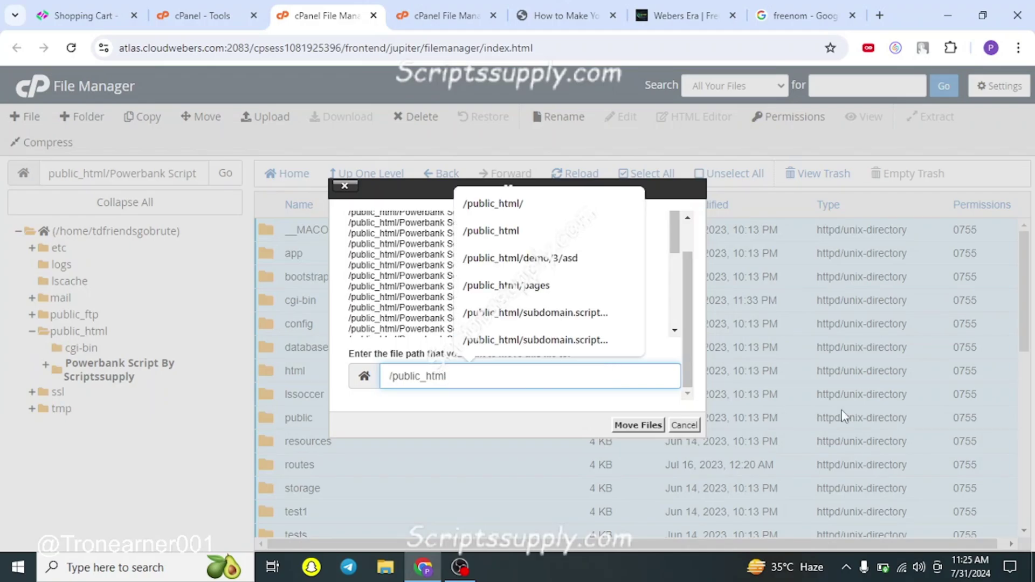
pyautogui.click(641, 432)
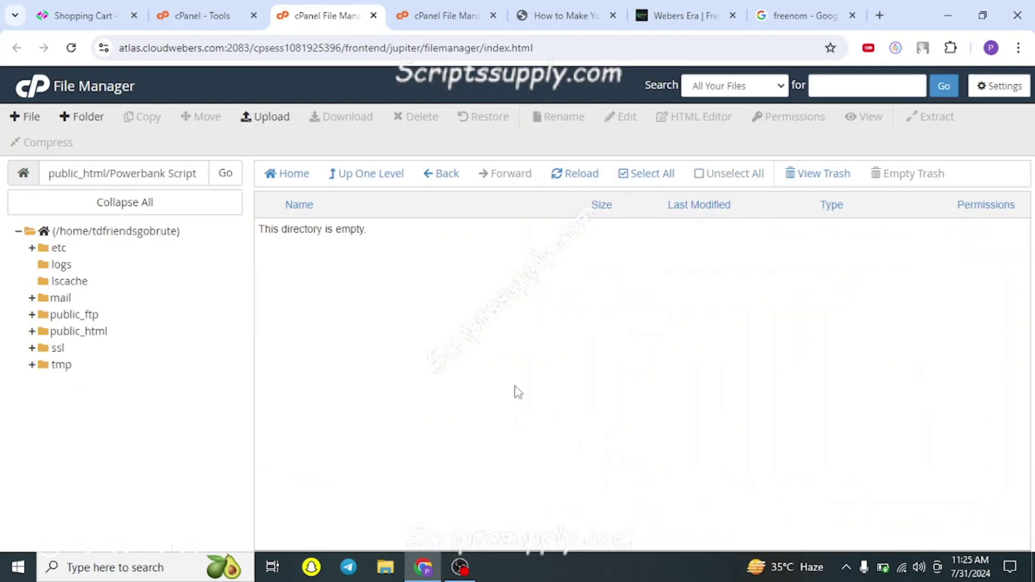
# Step: Permanently delete the emptied script folder and the TDfriends zip, skipping the trash
pyautogui.click(368, 181)
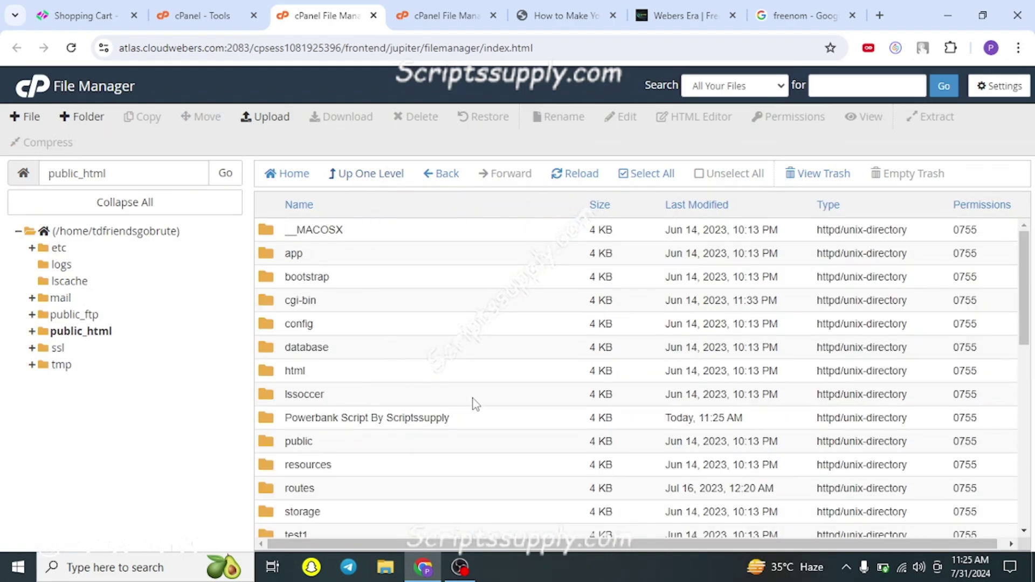
pyautogui.click(475, 416)
pyautogui.scroll(-10, 494, 402)
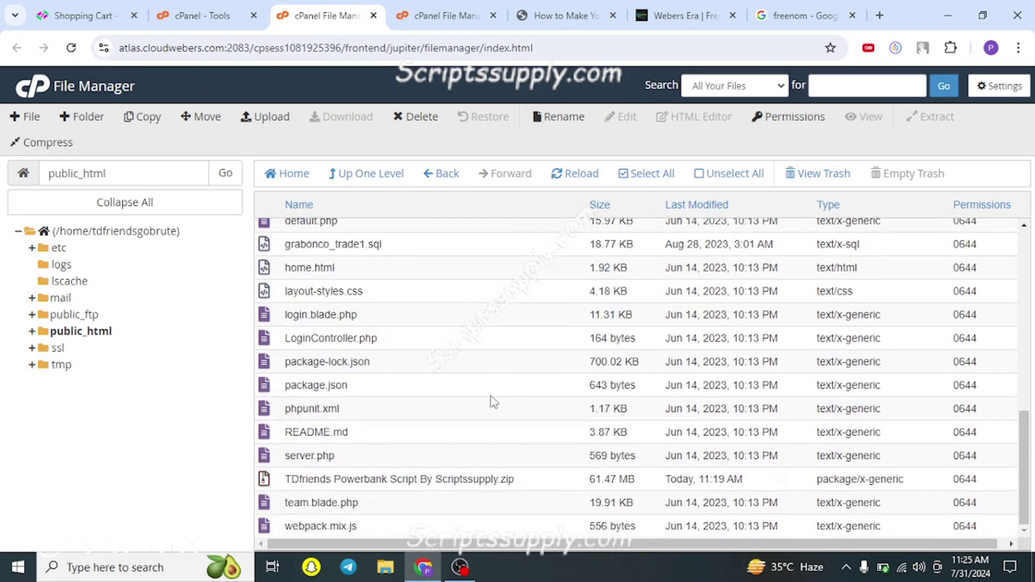
pyautogui.click(542, 486)
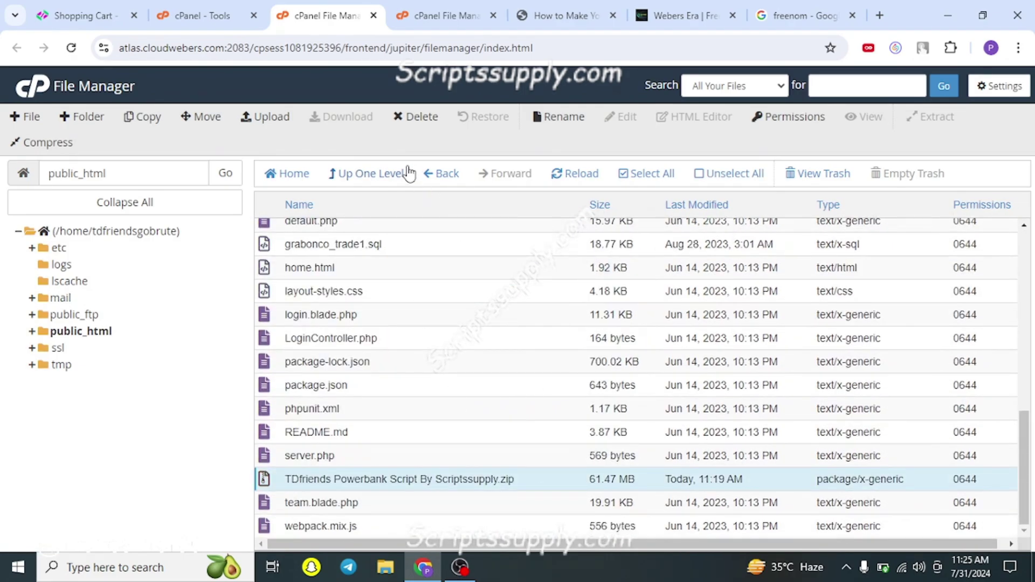
pyautogui.click(438, 122)
pyautogui.click(361, 319)
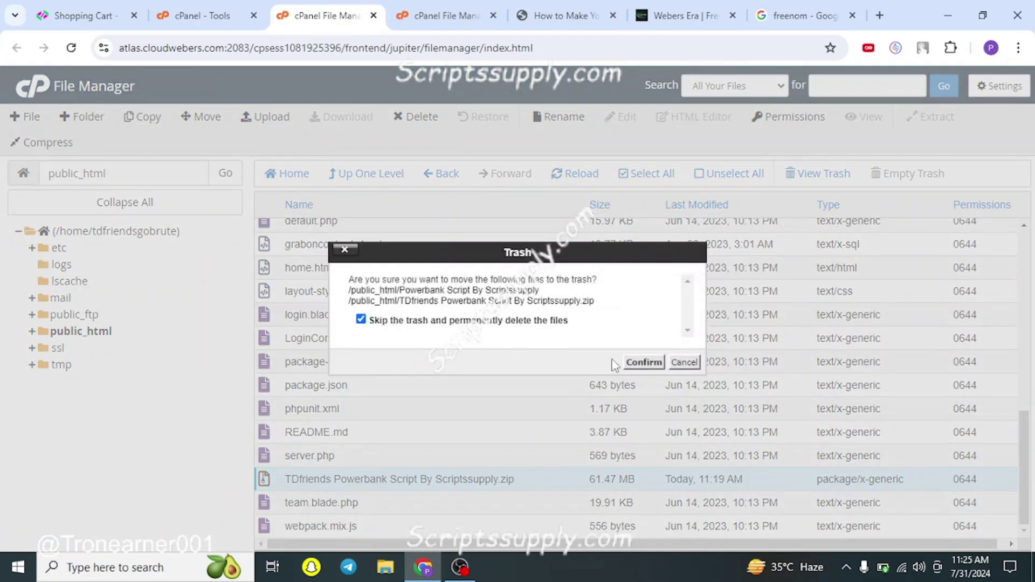
pyautogui.click(644, 363)
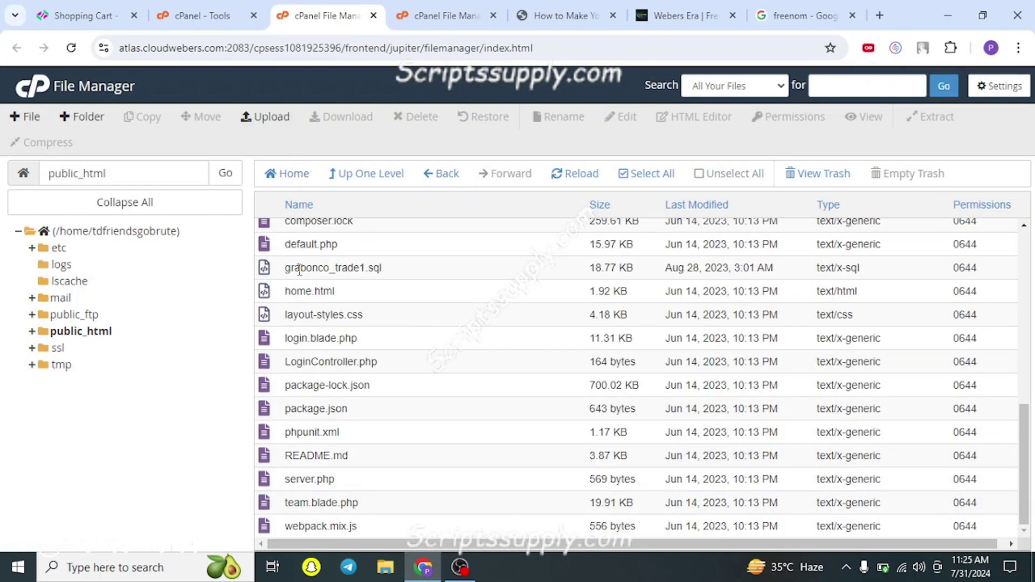
pyautogui.moveTo(282, 273); pyautogui.dragTo(460, 276)
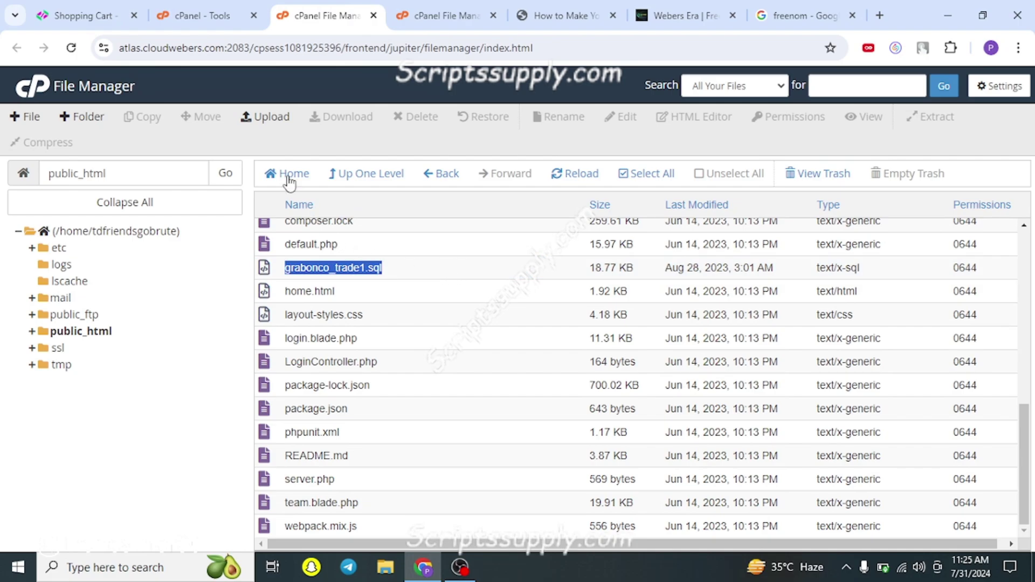
pyautogui.click(199, 15)
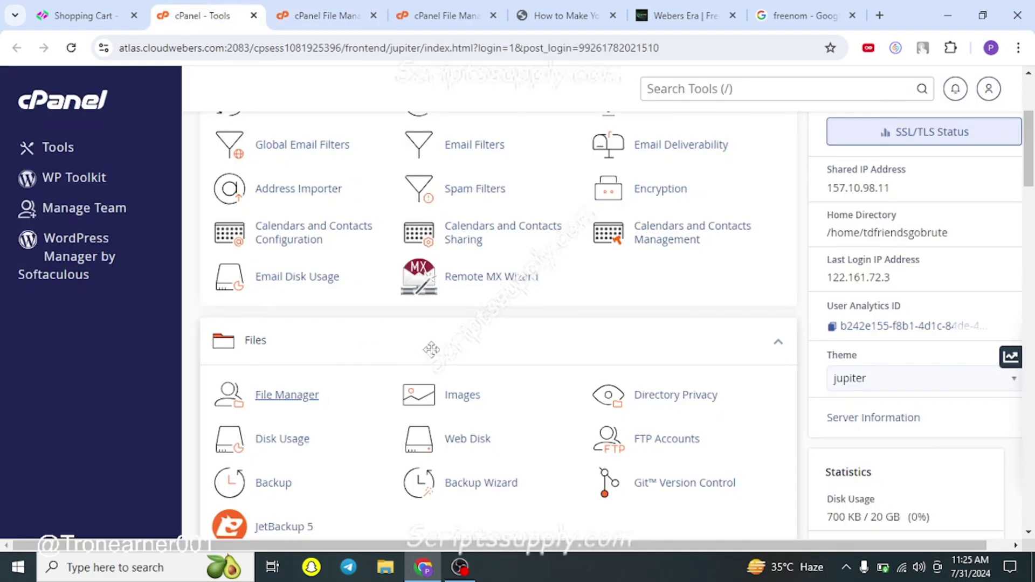
# Step: Create the database tdfriendsgobrute_asd with the Database Wizard
pyautogui.scroll(-7, 432, 350)
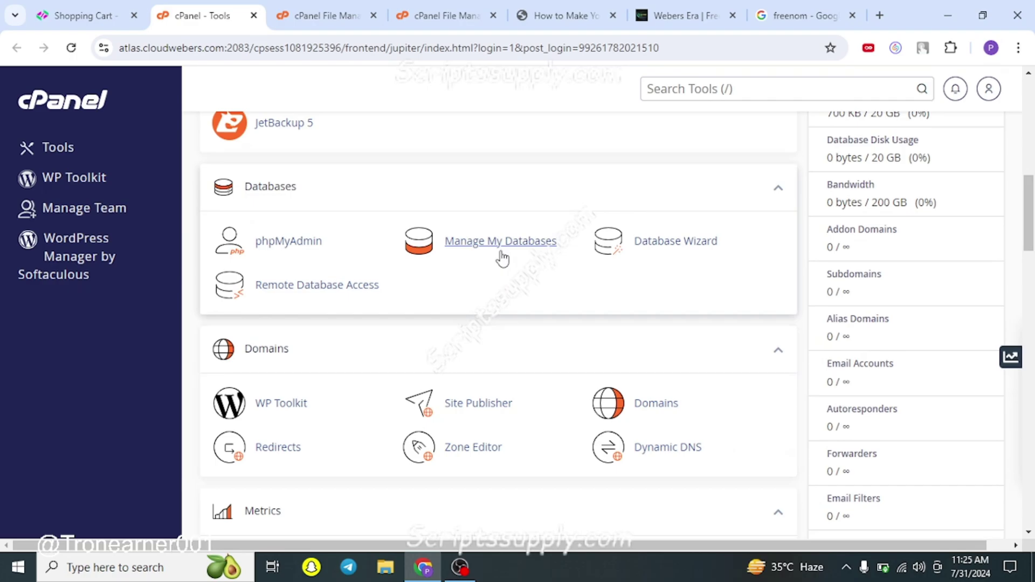
pyautogui.click(672, 242)
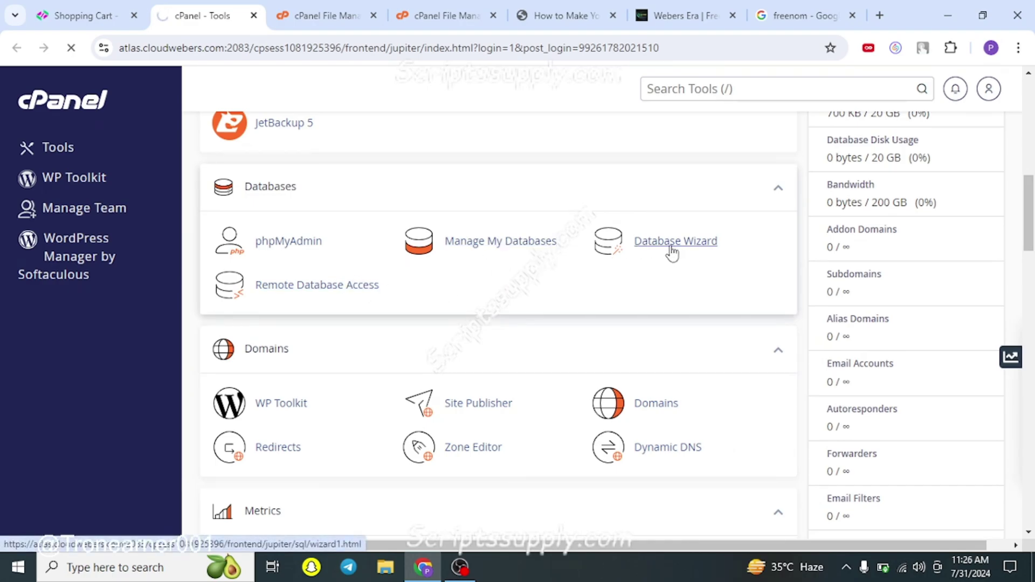
pyautogui.write('asd')
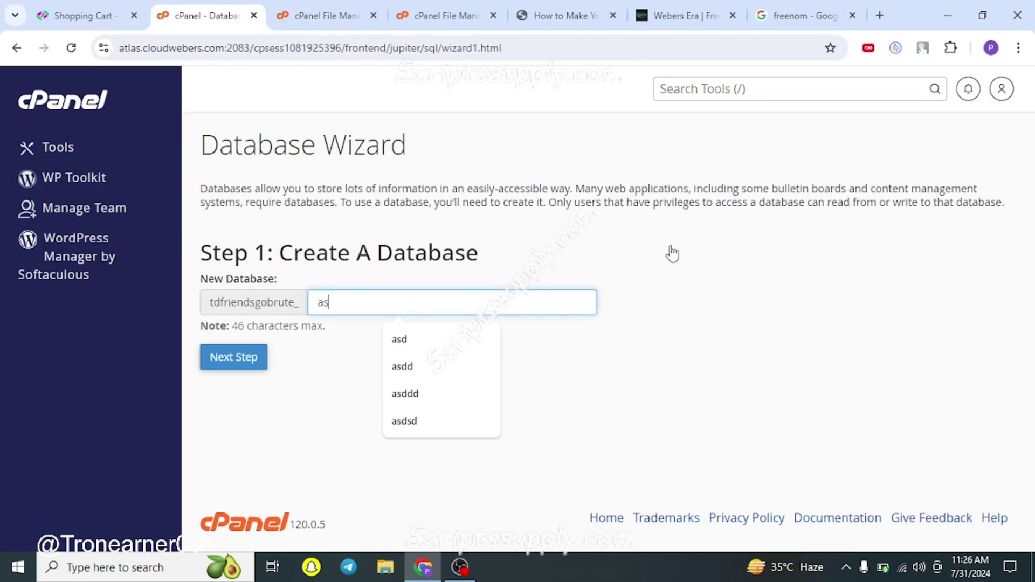
pyautogui.click(241, 362)
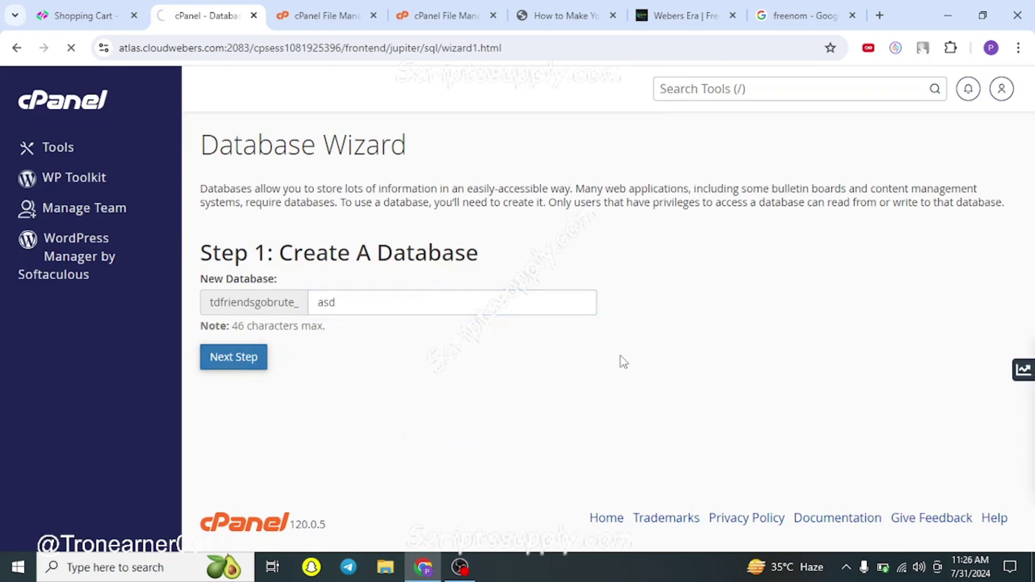
pyautogui.tripleClick(494, 204)
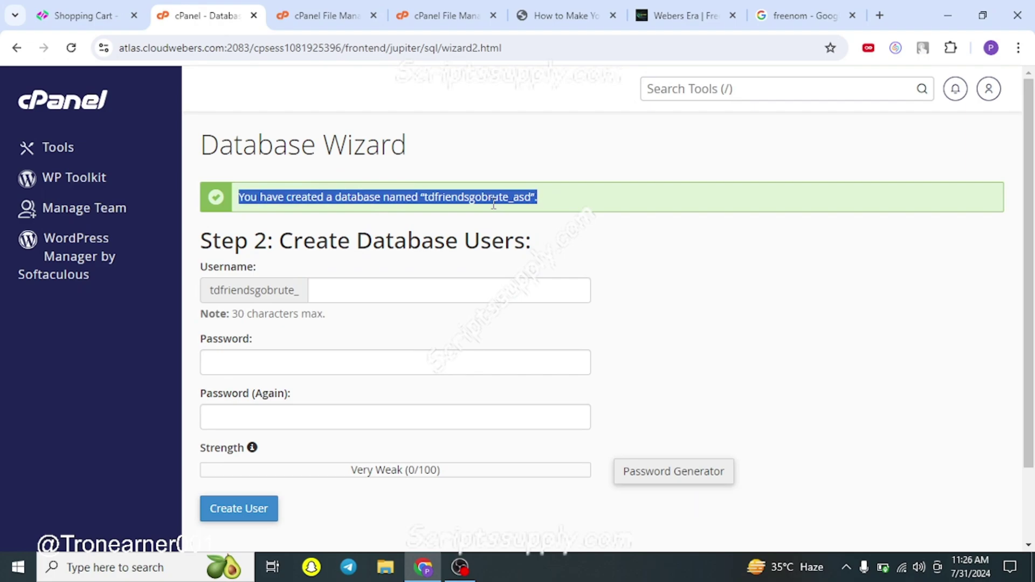
pyautogui.doubleClick(488, 200)
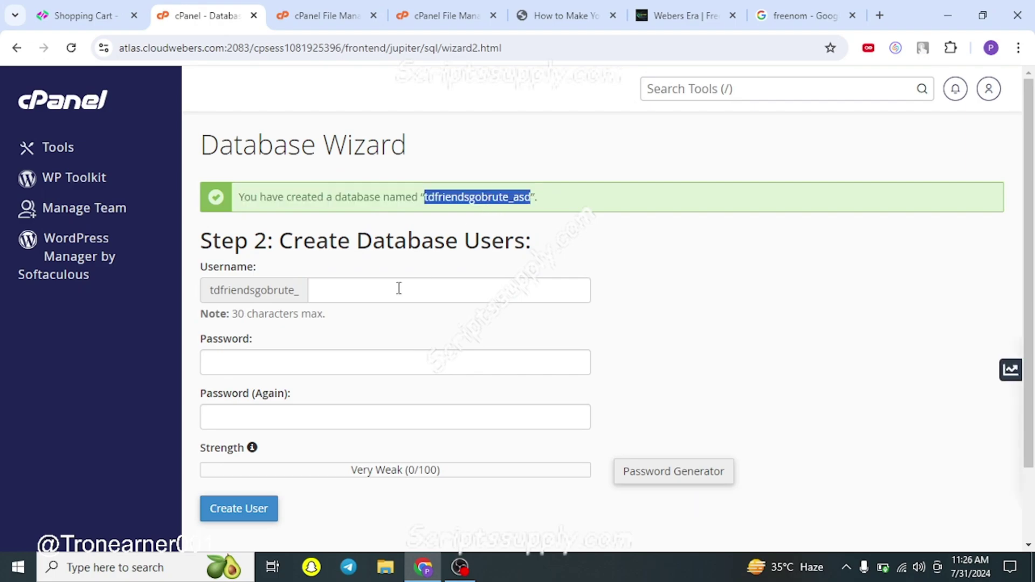
# Step: Create the database user asd, pasting the password into both password fields
pyautogui.click(399, 288)
pyautogui.write('asd')
pyautogui.click(277, 362)
pyautogui.hotkey('ctrl', 'v')
pyautogui.click(248, 408)
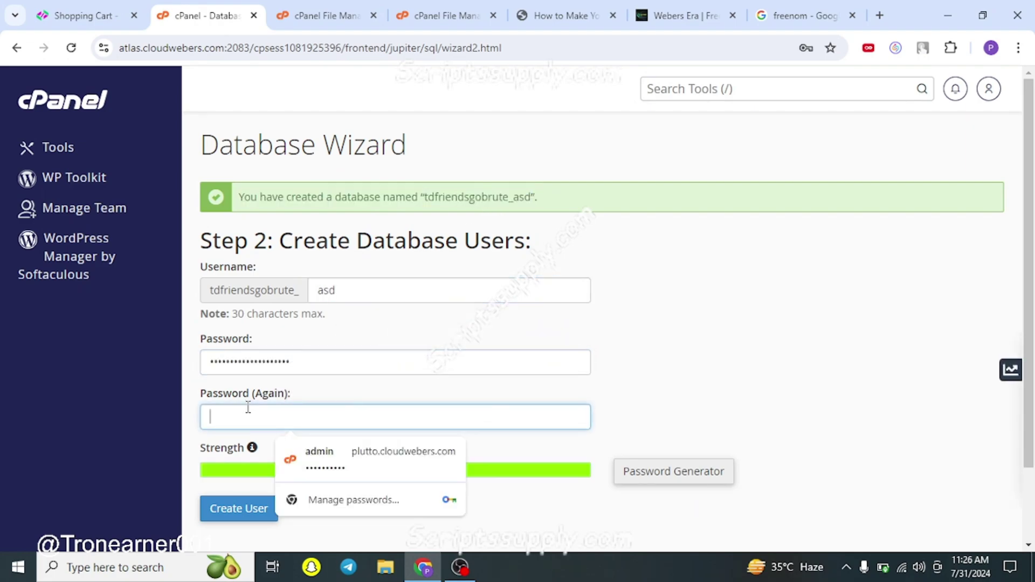
pyautogui.hotkey('ctrl', 'v')
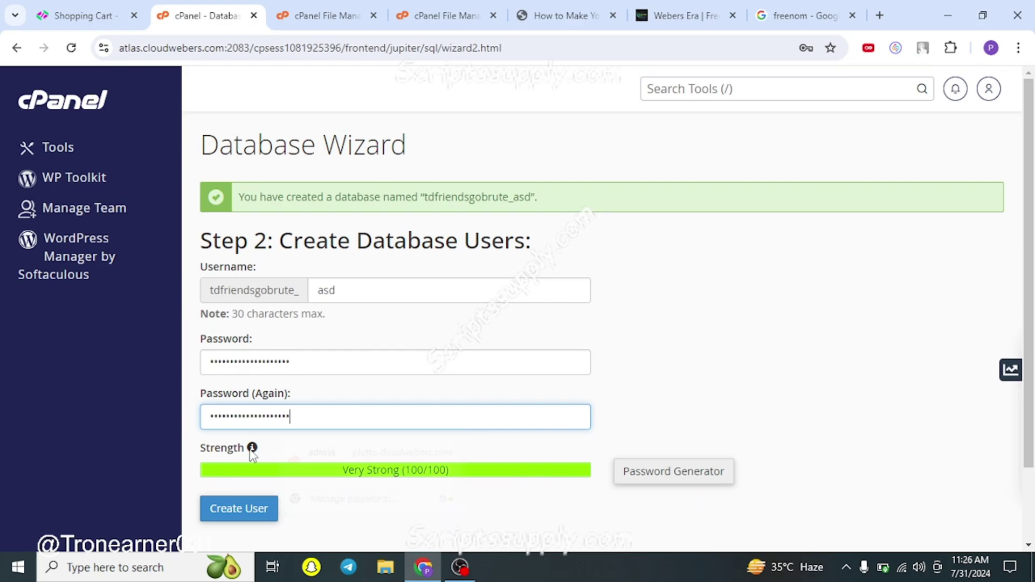
pyautogui.click(244, 509)
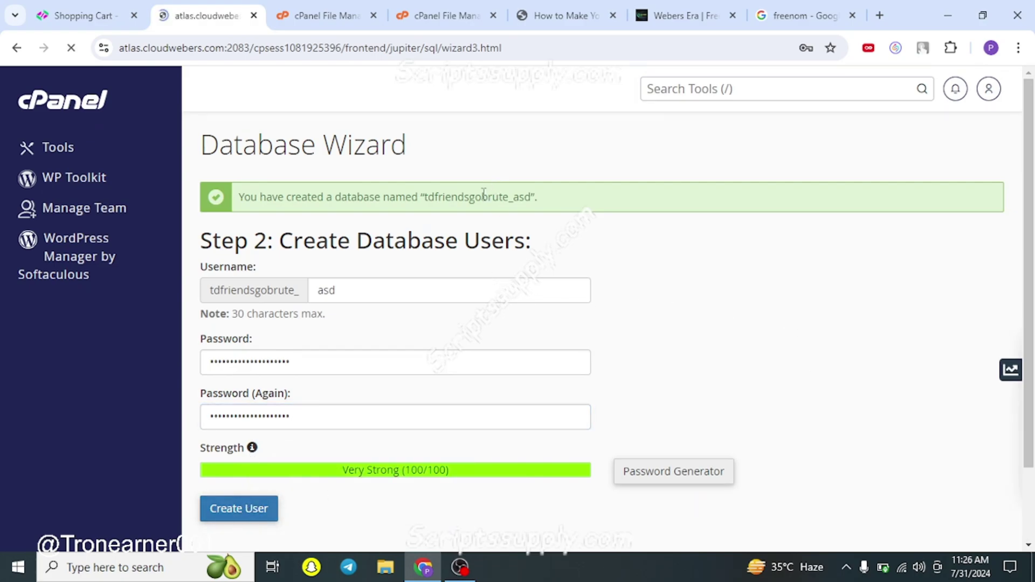
# Step: Grant the asd user ALL PRIVILEGES on the new database
pyautogui.click(211, 317)
pyautogui.scroll(-7, 213, 326)
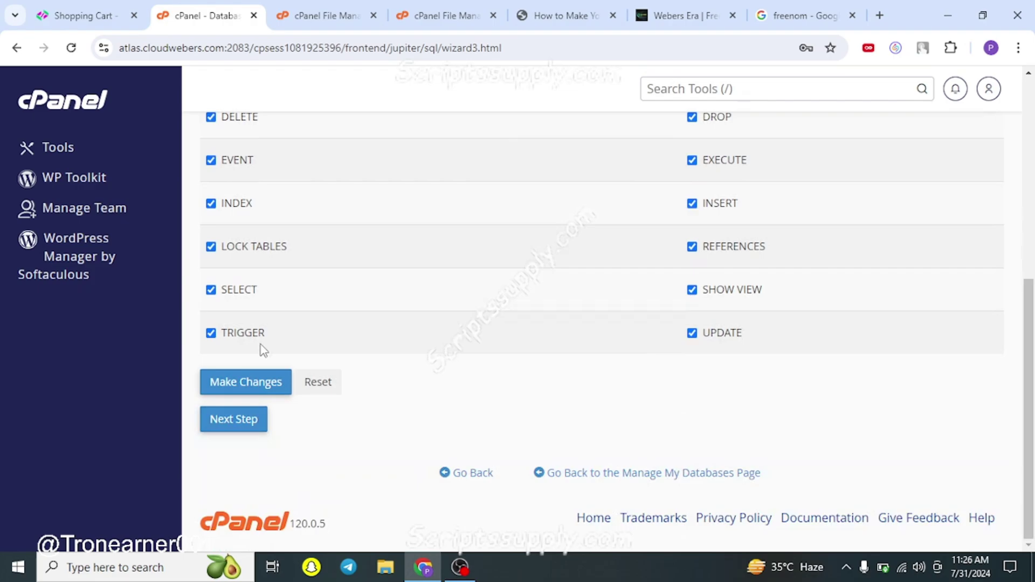
pyautogui.click(245, 389)
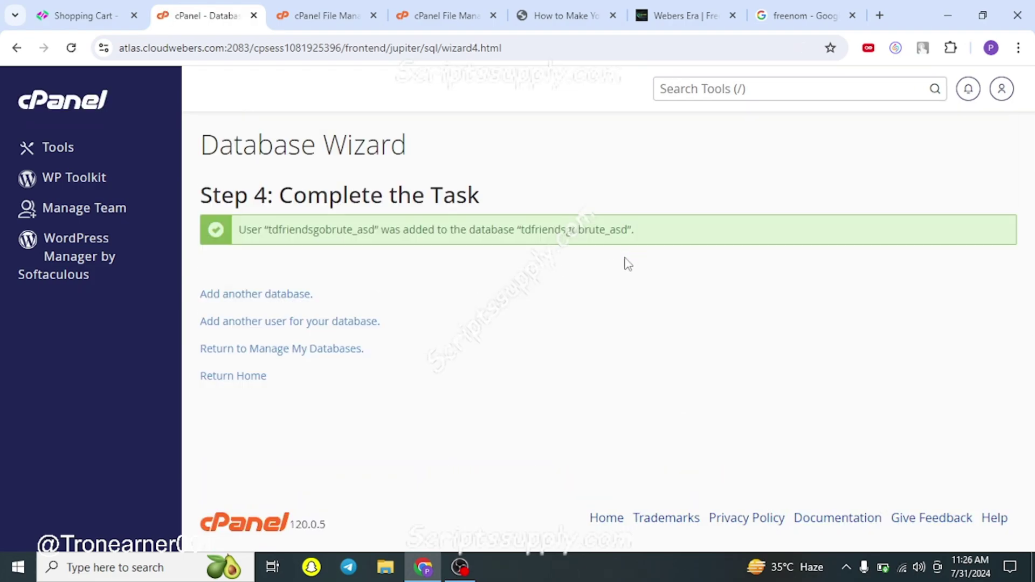
pyautogui.doubleClick(536, 232)
pyautogui.hotkey('ctrl', 'c')
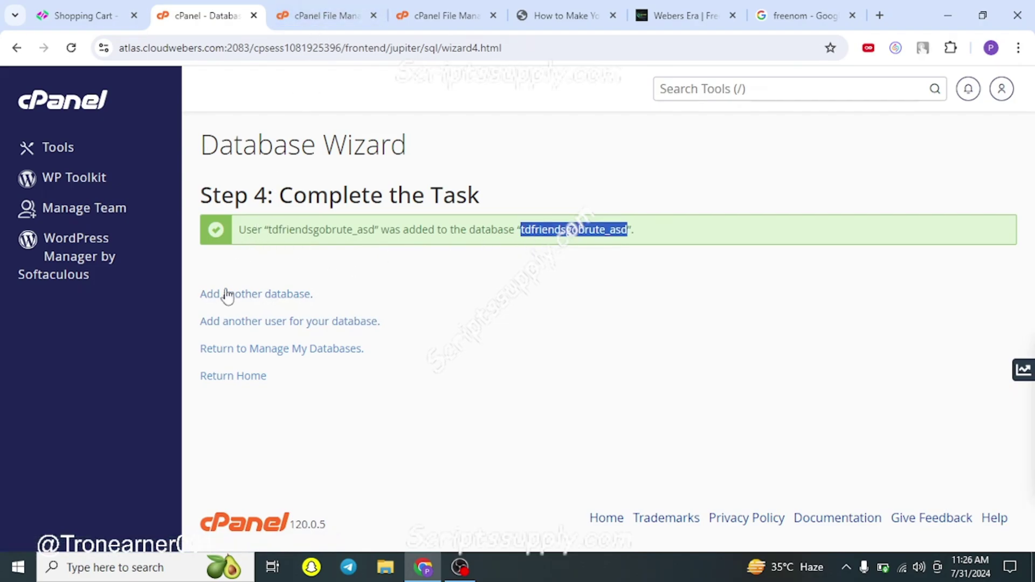
# Step: Open phpMyAdmin by searching 'phpmy' in the cPanel tools
pyautogui.click(74, 152)
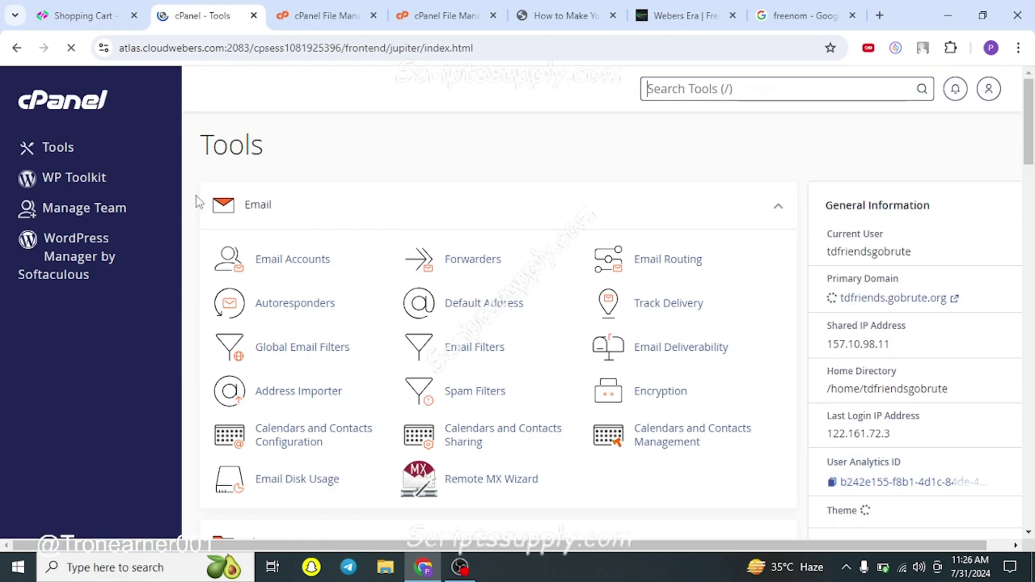
pyautogui.click(718, 100)
pyautogui.write('phpmy')
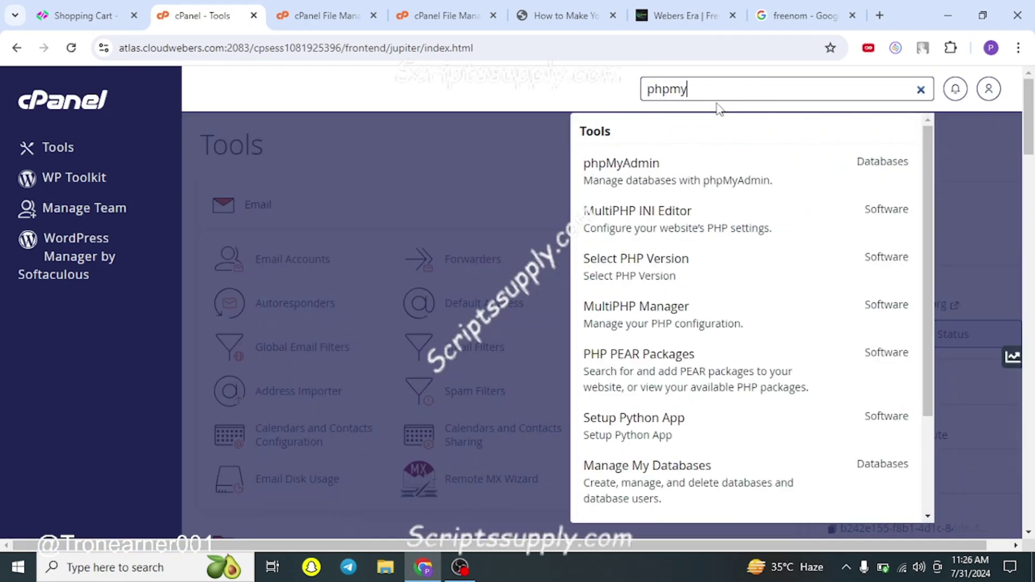
pyautogui.press('Return')
# Step: Open the .env file in the File Manager editor
pyautogui.click(402, 15)
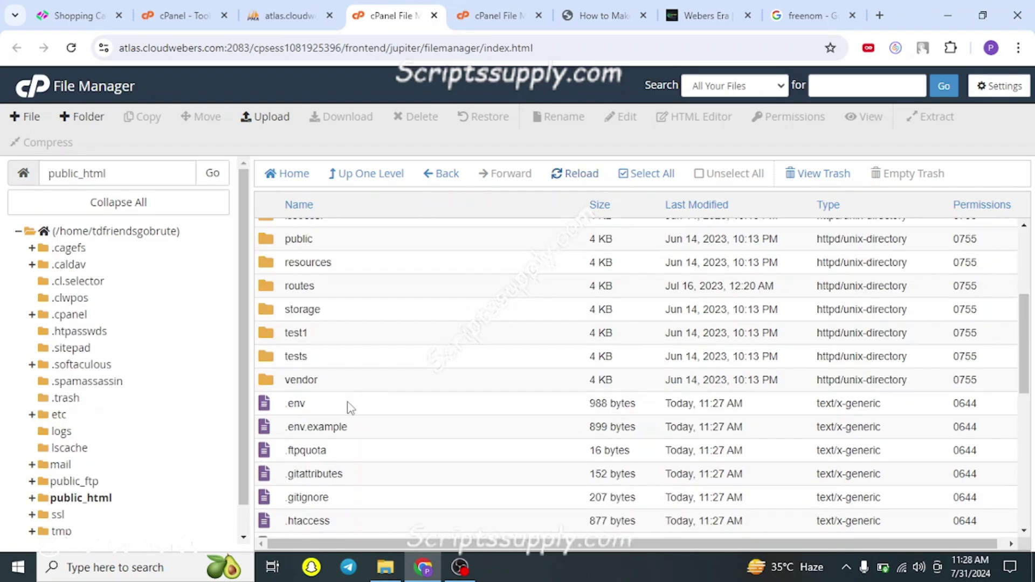
pyautogui.click(352, 406)
pyautogui.rightClick(348, 407)
pyautogui.click(399, 396)
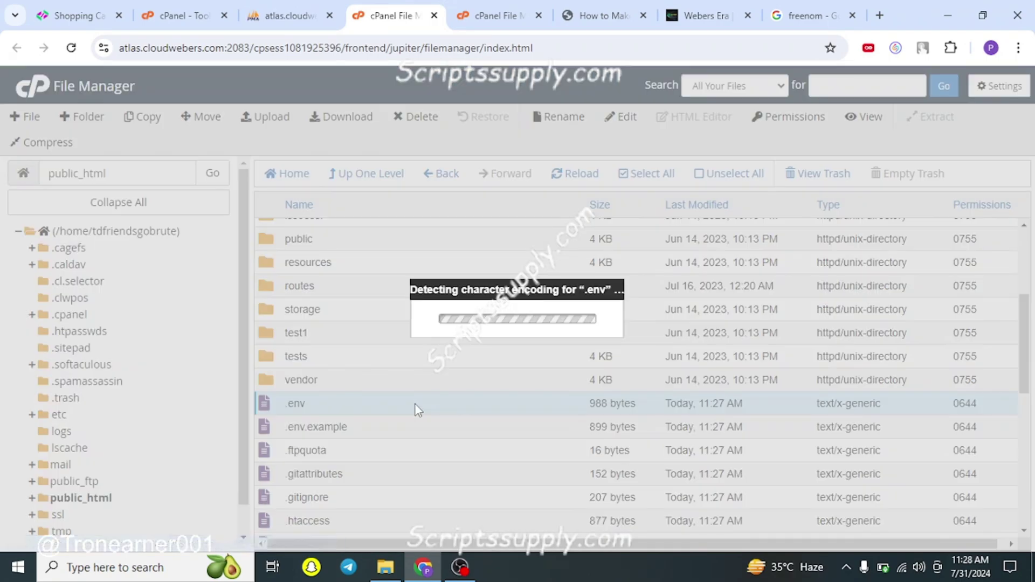
pyautogui.click(653, 425)
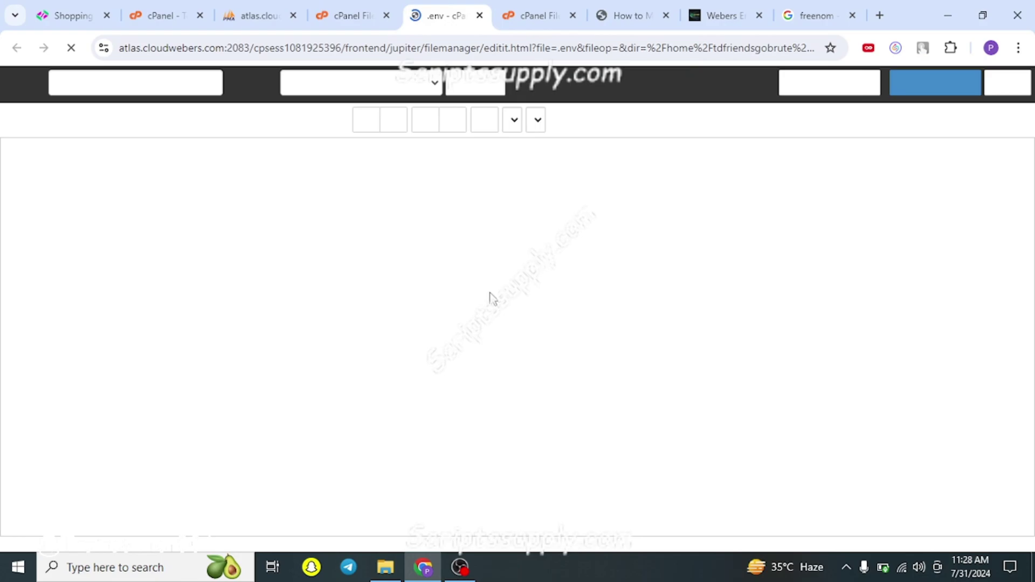
# Step: Replace the DB_DATABASE, DB_USERNAME and DB_PASSWORD values with the new credentials and save .env
pyautogui.doubleClick(148, 292)
pyautogui.doubleClick(146, 303)
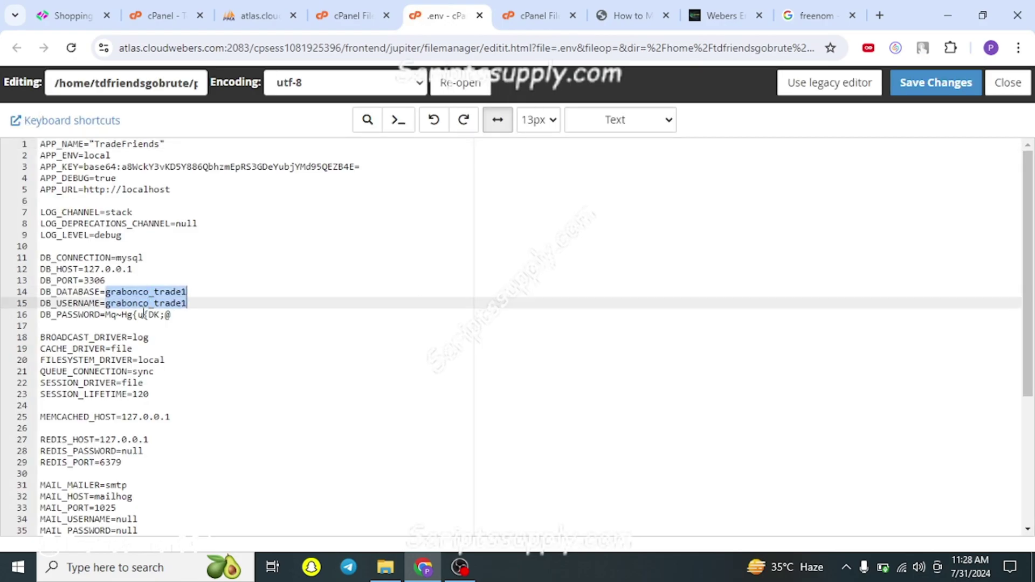
pyautogui.moveTo(107, 315); pyautogui.dragTo(174, 315)
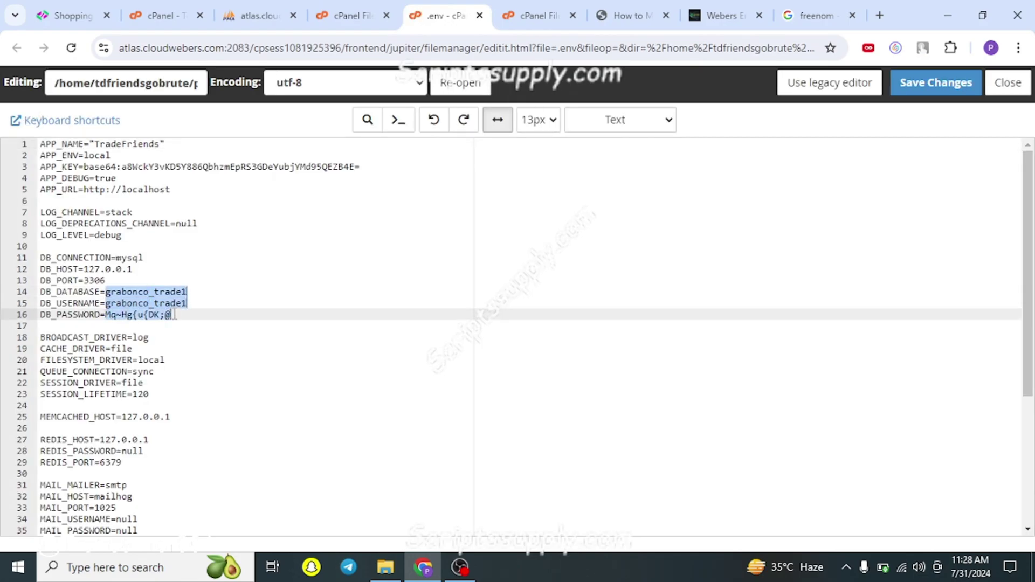
pyautogui.hotkey('ctrl', 'v')
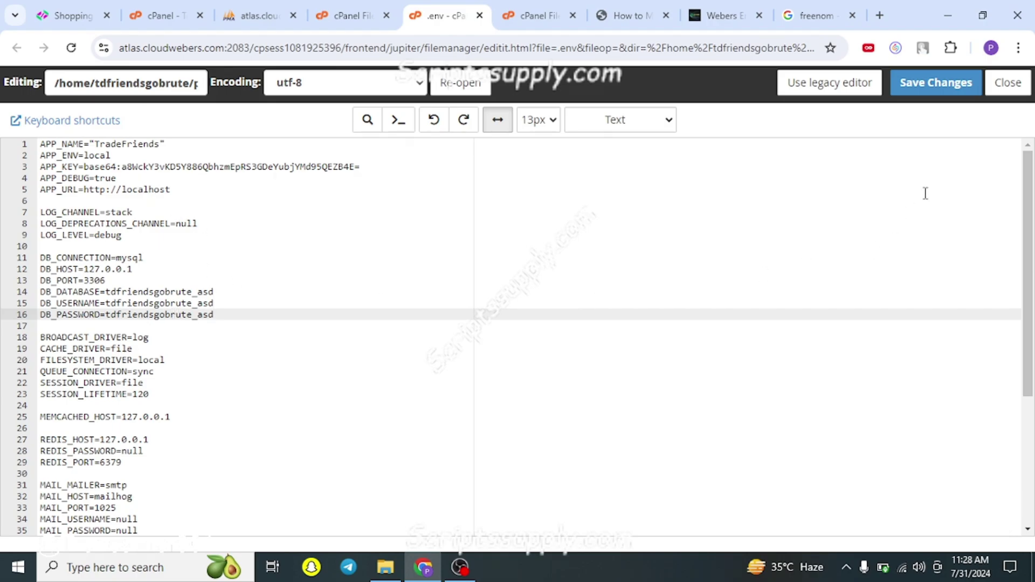
pyautogui.click(904, 86)
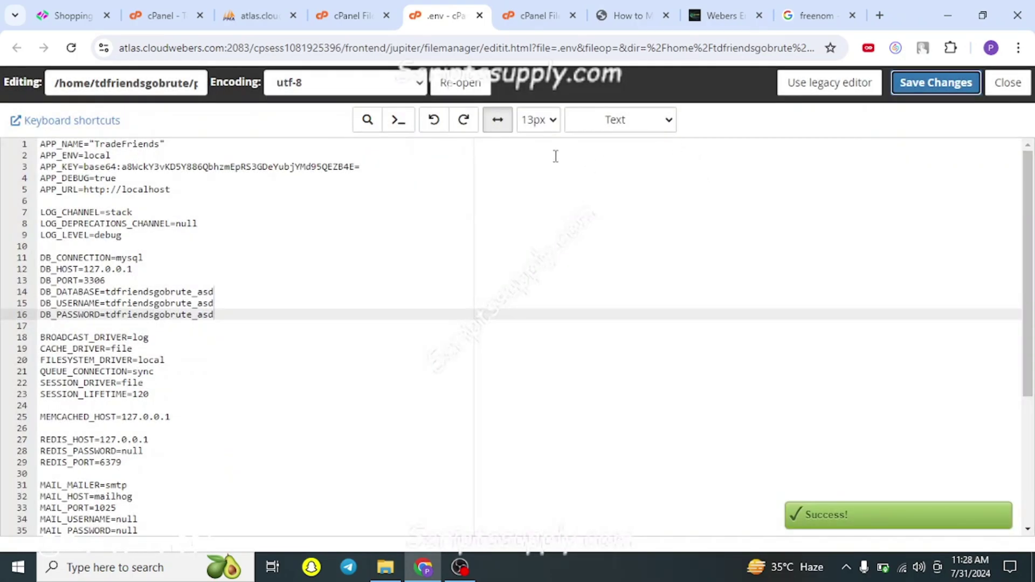
pyautogui.click(351, 15)
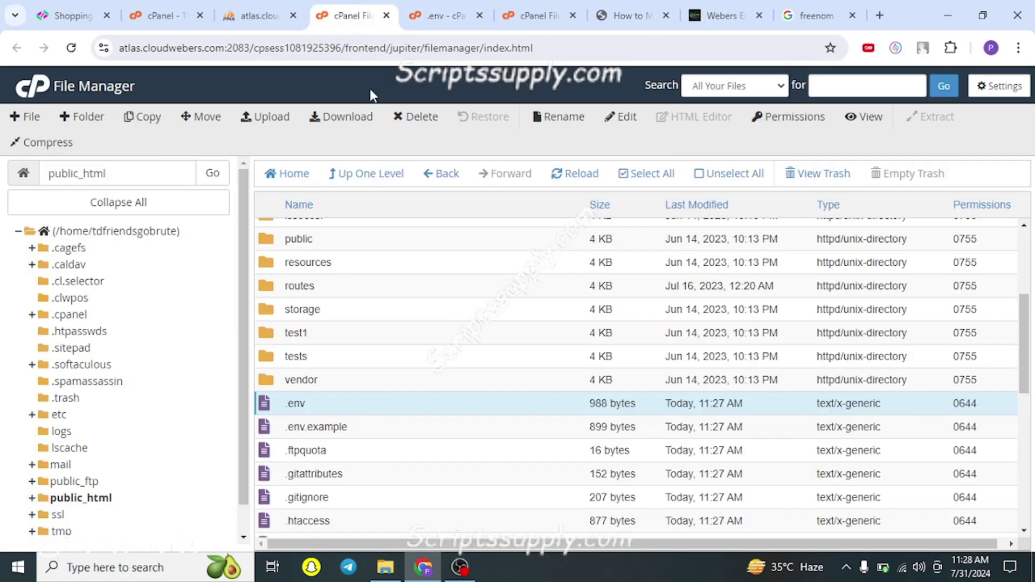
# Step: Open grabonco_trade1.sql in the editor and select its entire contents
pyautogui.scroll(-6, 365, 421)
pyautogui.click(409, 292)
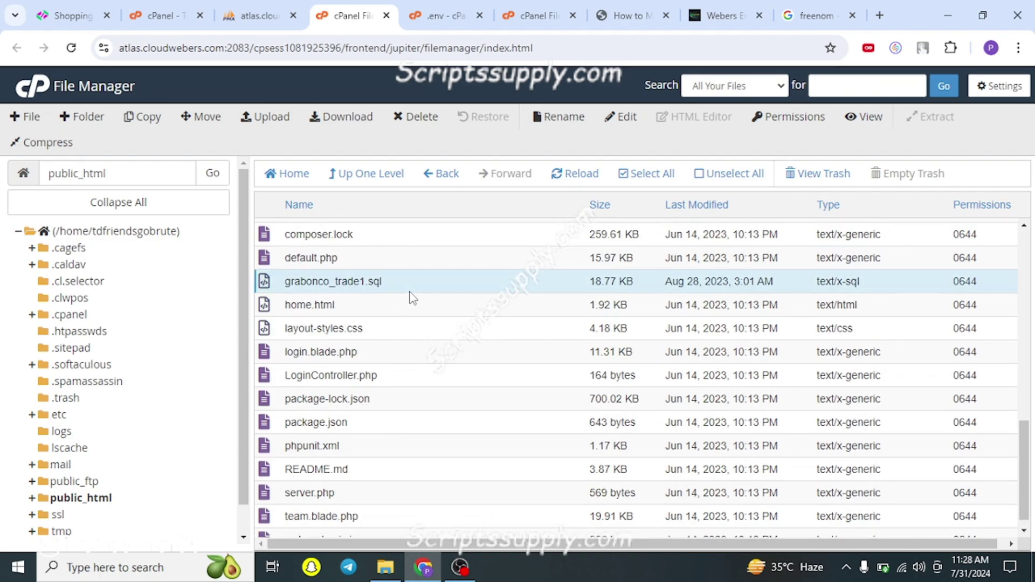
pyautogui.rightClick(386, 289)
pyautogui.click(420, 343)
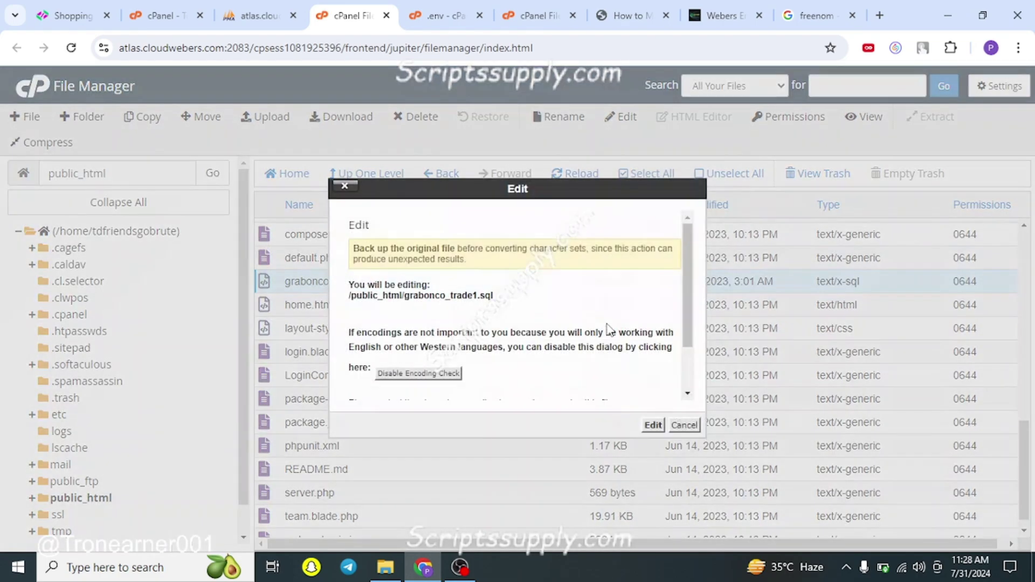
pyautogui.click(651, 426)
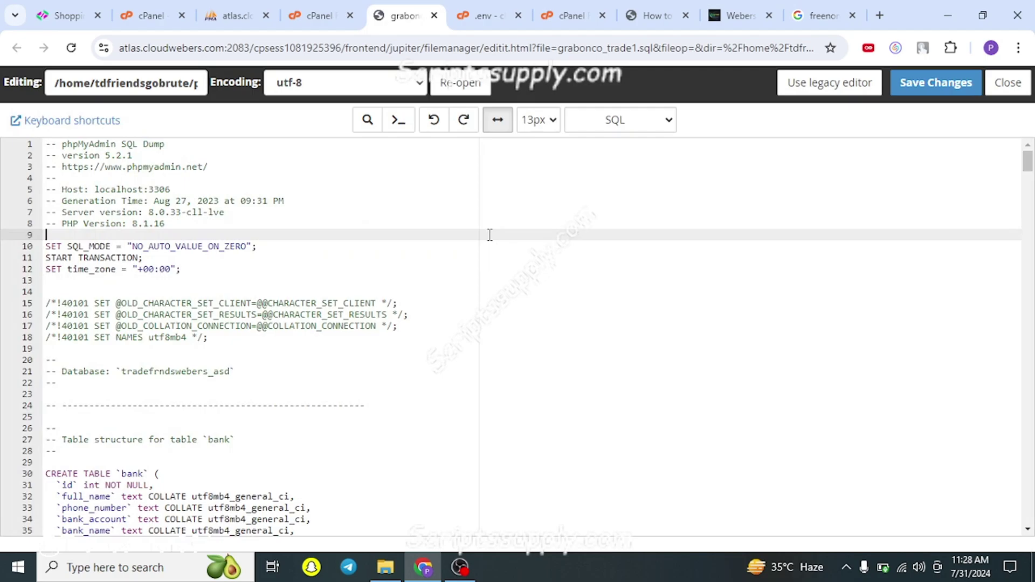
pyautogui.hotkey('ctrl', 'a')
# Step: Close the leftover article and upload tabs and return to phpMyAdmin
pyautogui.hotkey('ctrl', 'Tab')
pyautogui.hotkey('ctrl', 'Tab')
pyautogui.hotkey('ctrl', 'Tab')
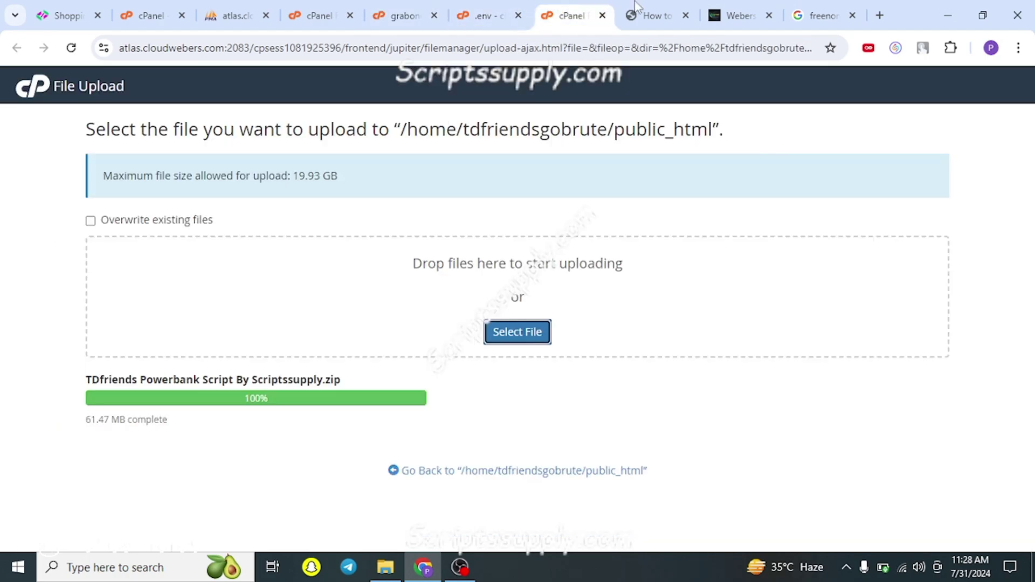
pyautogui.click(568, 7)
pyautogui.click(671, 6)
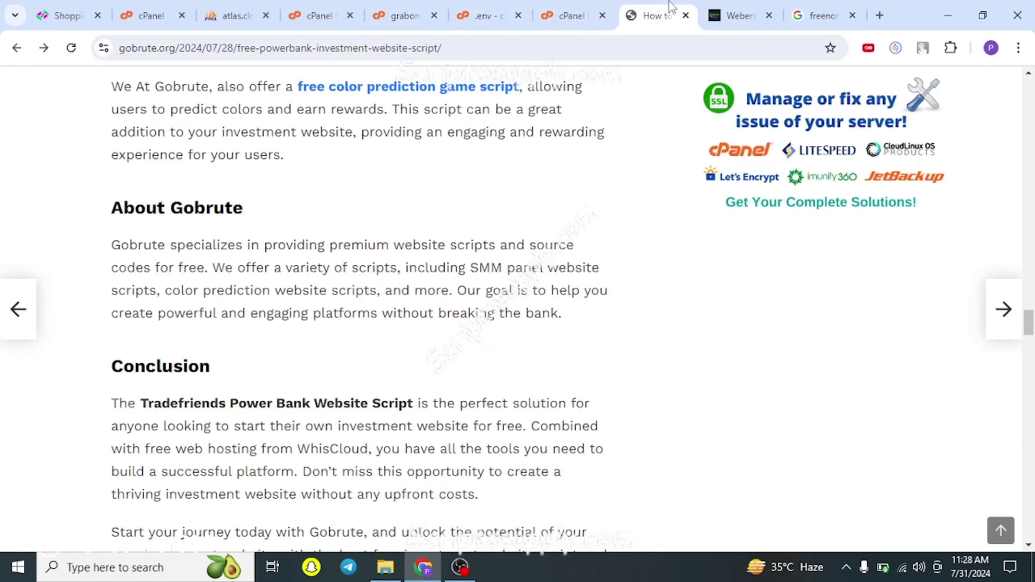
pyautogui.hotkey('ctrl', 'w')
pyautogui.hotkey('ctrl', 'w')
pyautogui.hotkey('ctrl', 'w')
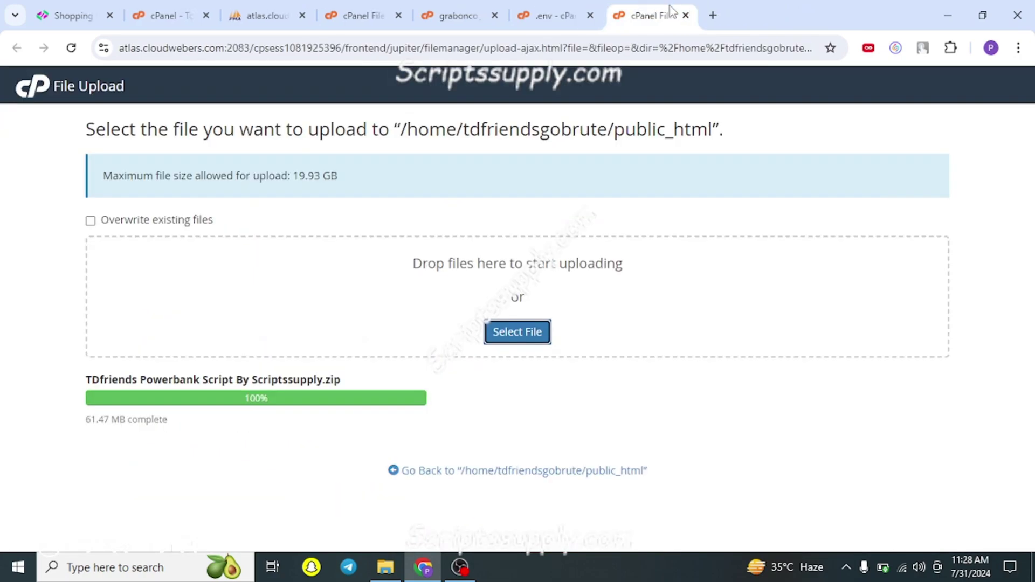
pyautogui.hotkey('ctrl', 'w')
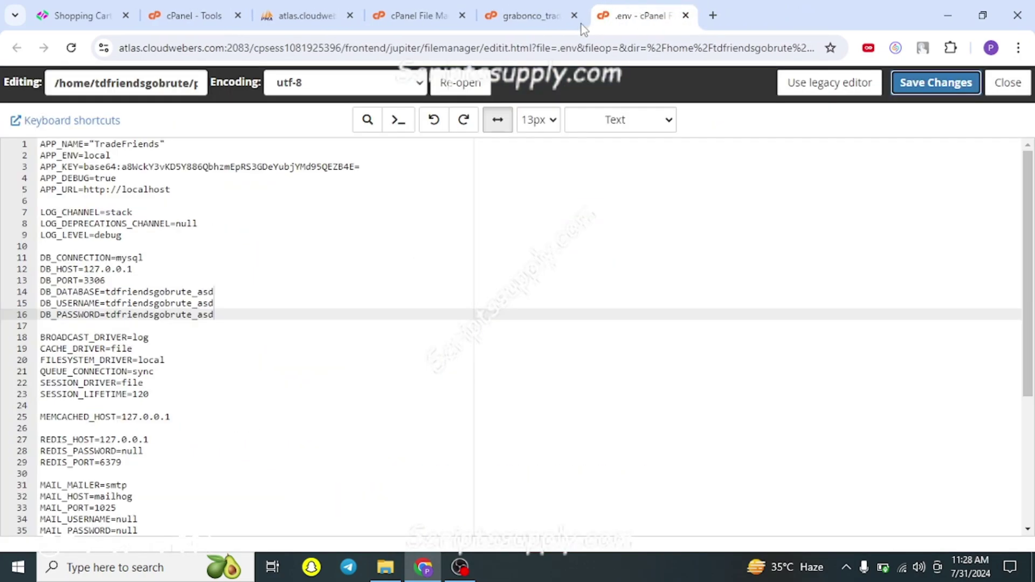
pyautogui.click(578, 16)
pyautogui.click(423, 14)
pyautogui.click(334, 15)
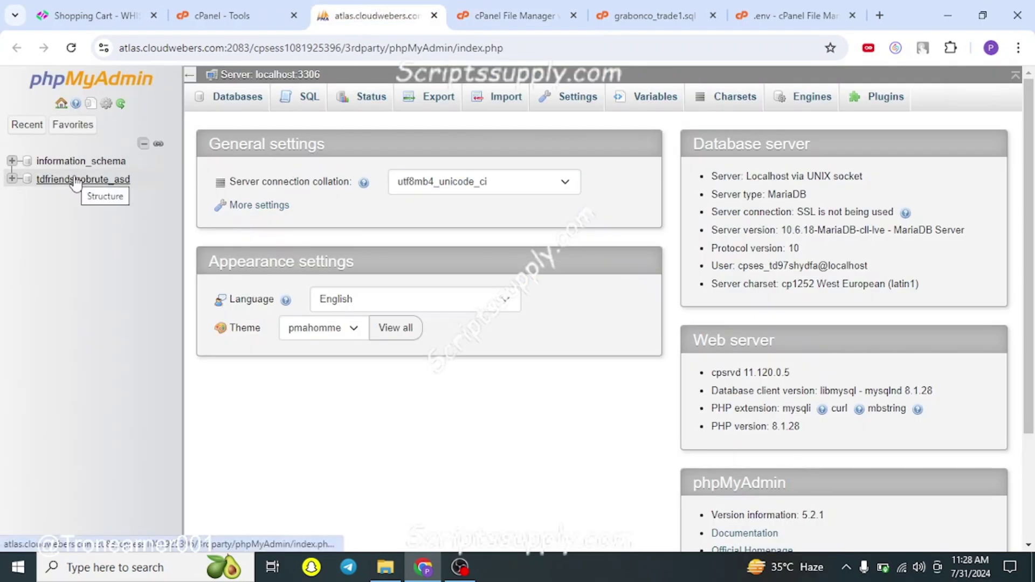
# Step: Paste the copied SQL dump into tdfriendsgobrute_asd's SQL editor and run it
pyautogui.click(75, 181)
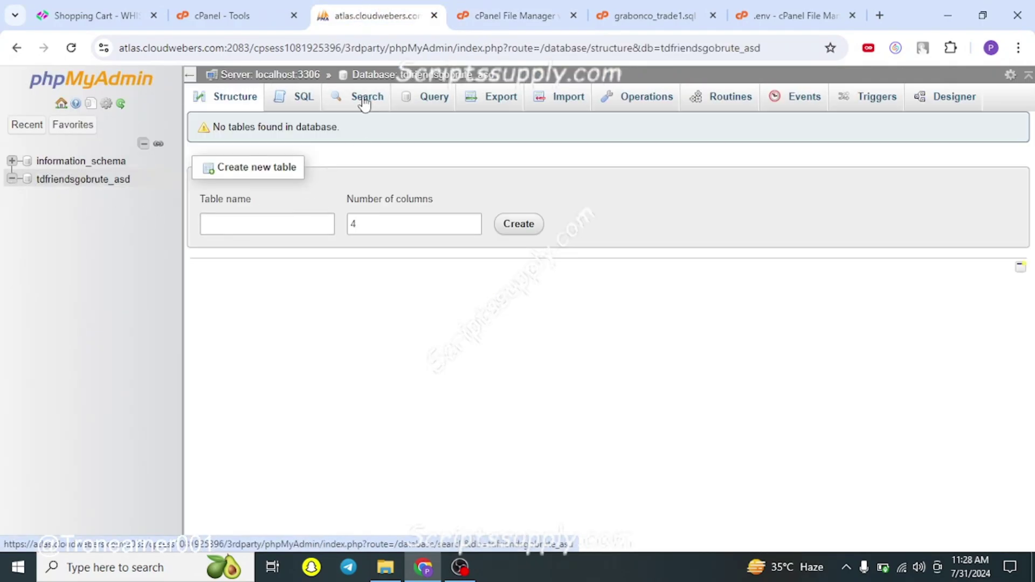
pyautogui.click(291, 108)
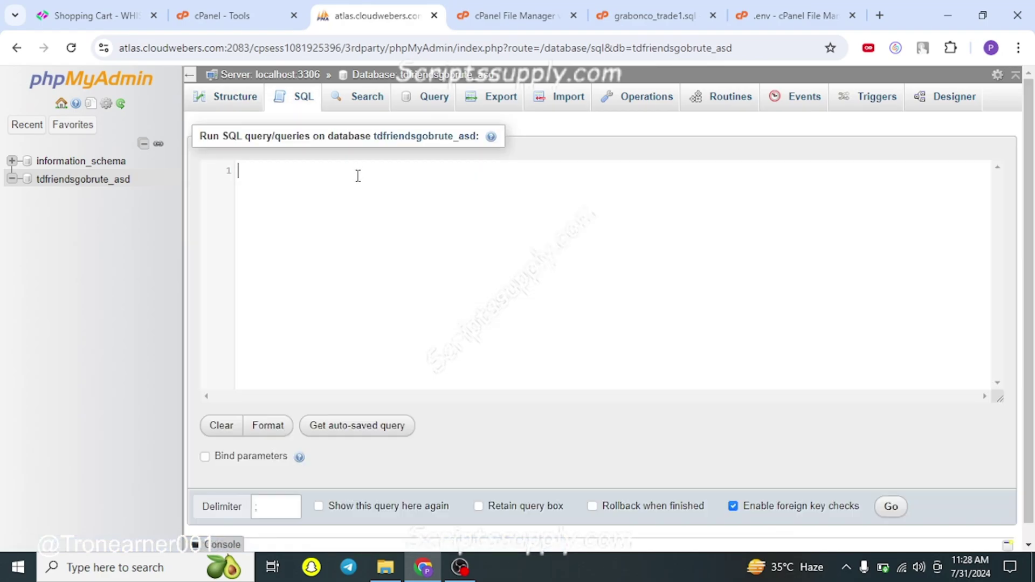
pyautogui.hotkey('ctrl', 'v')
pyautogui.click(895, 507)
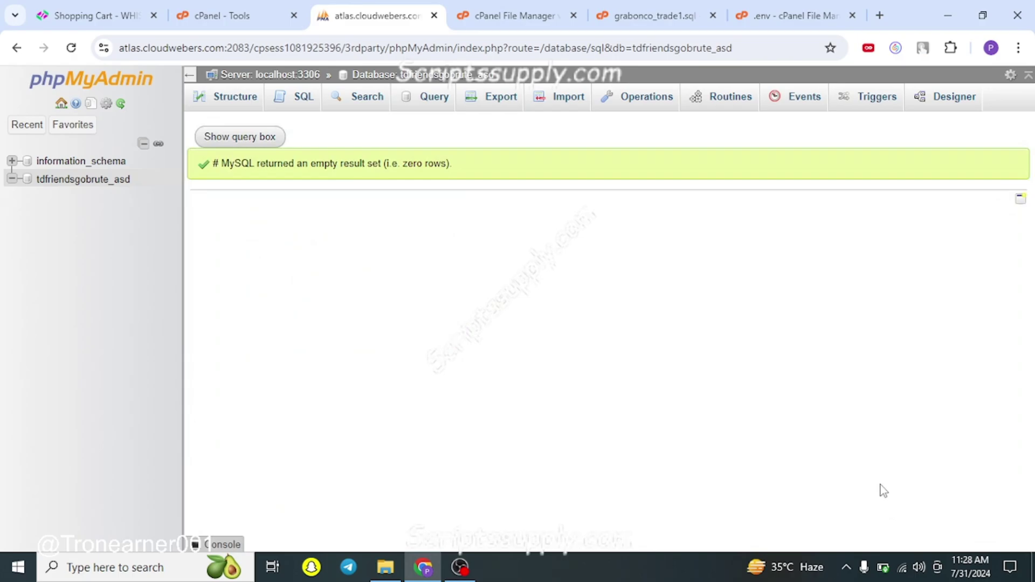
# Step: Bring up the Import settings page for tdfriendsgobrute_asd
pyautogui.click(513, 15)
pyautogui.click(365, 12)
pyautogui.click(538, 102)
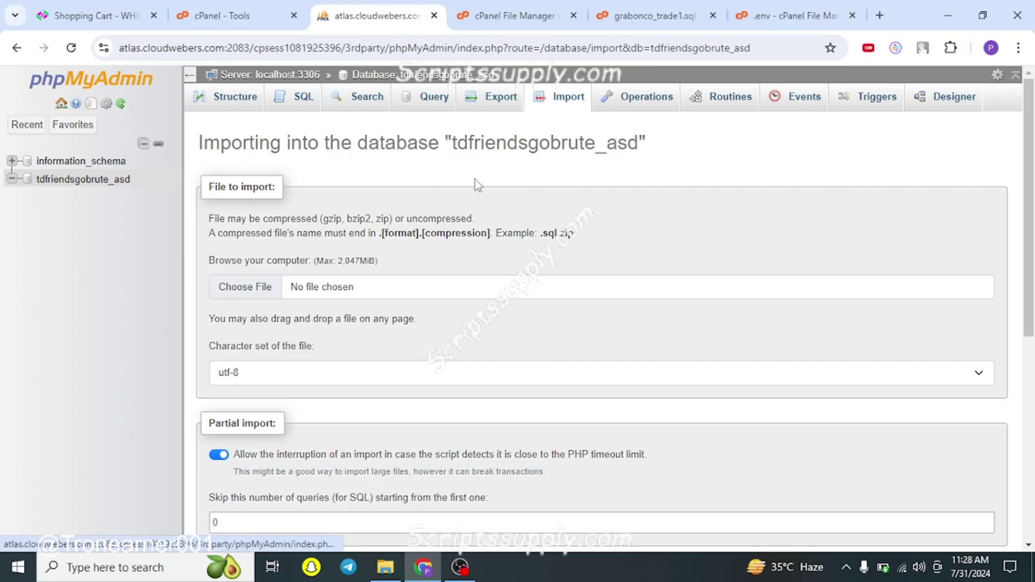
pyautogui.scroll(-6, 275, 537)
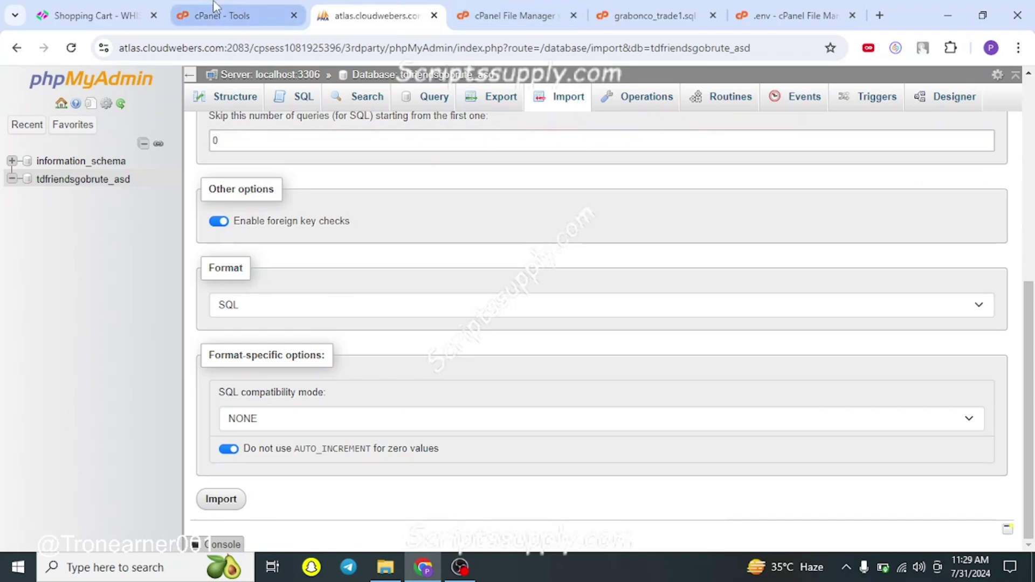
# Step: Copy the primary domain's link address from the cPanel tools page
pyautogui.click(226, 16)
pyautogui.click(997, 227)
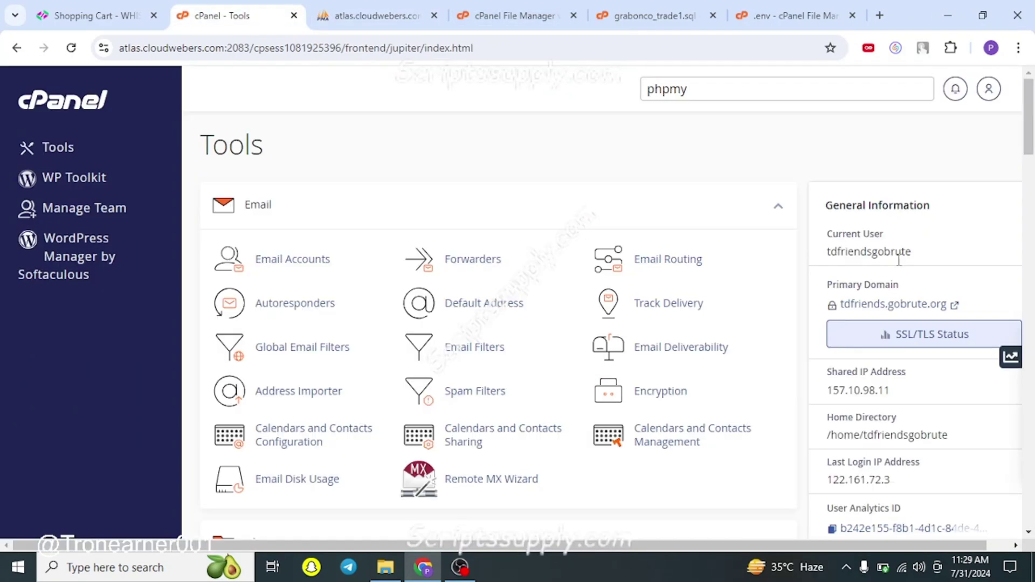
pyautogui.rightClick(884, 304)
pyautogui.click(755, 440)
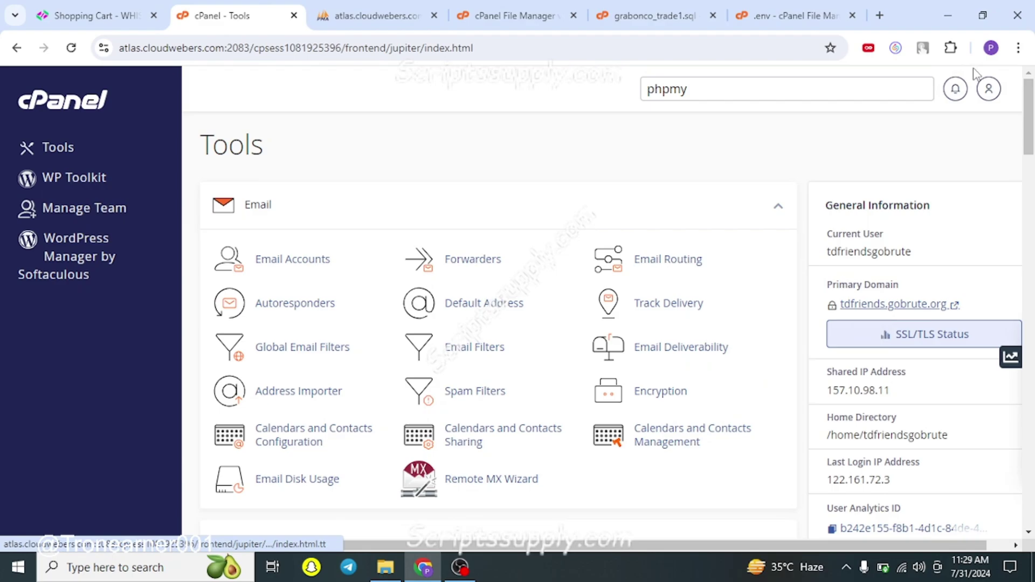
# Step: Load tdfriends.gobrute.org in a new Guest Chrome window
pyautogui.click(991, 48)
pyautogui.click(834, 407)
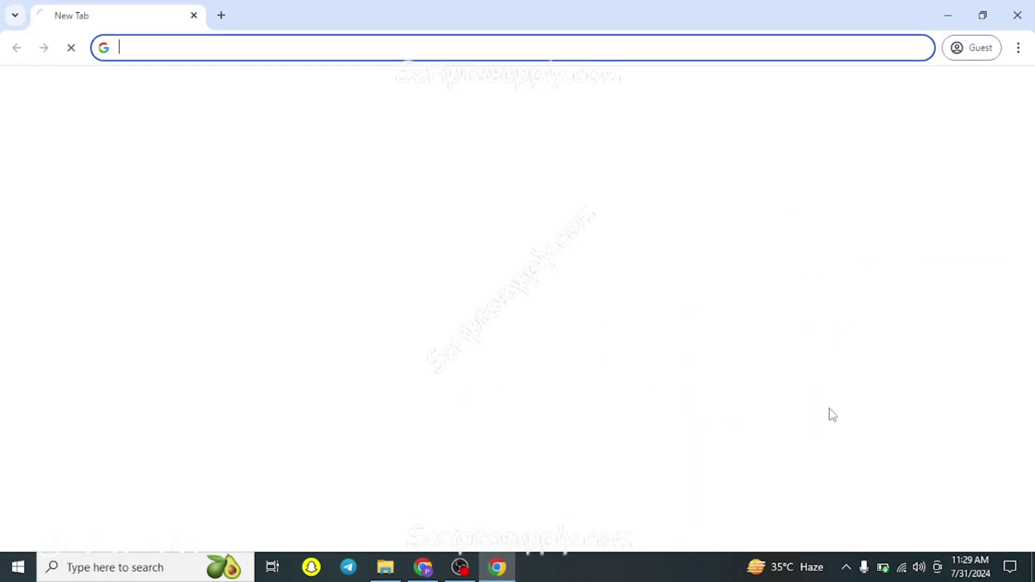
pyautogui.hotkey('ctrl', 'v')
pyautogui.press('Return')
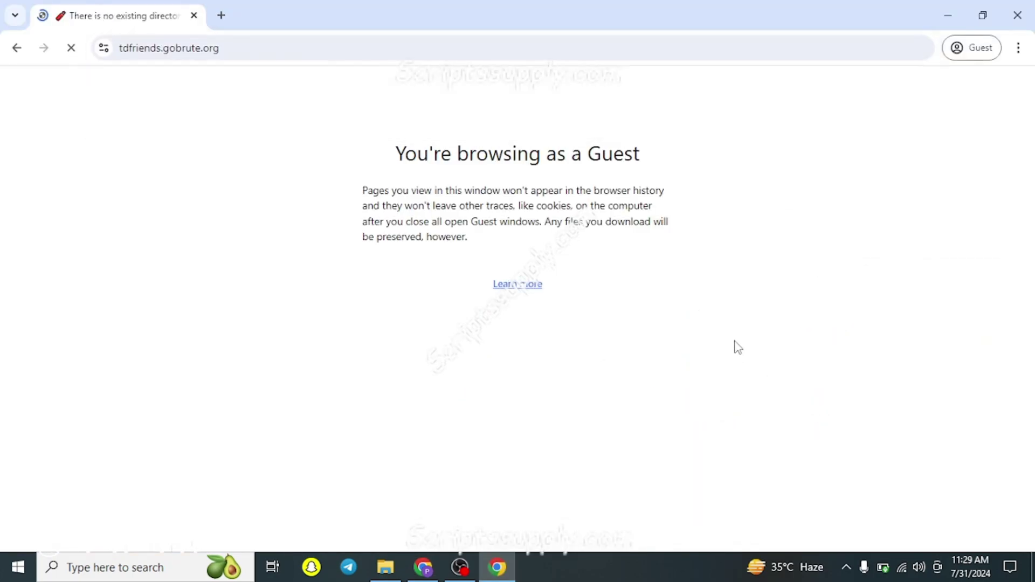
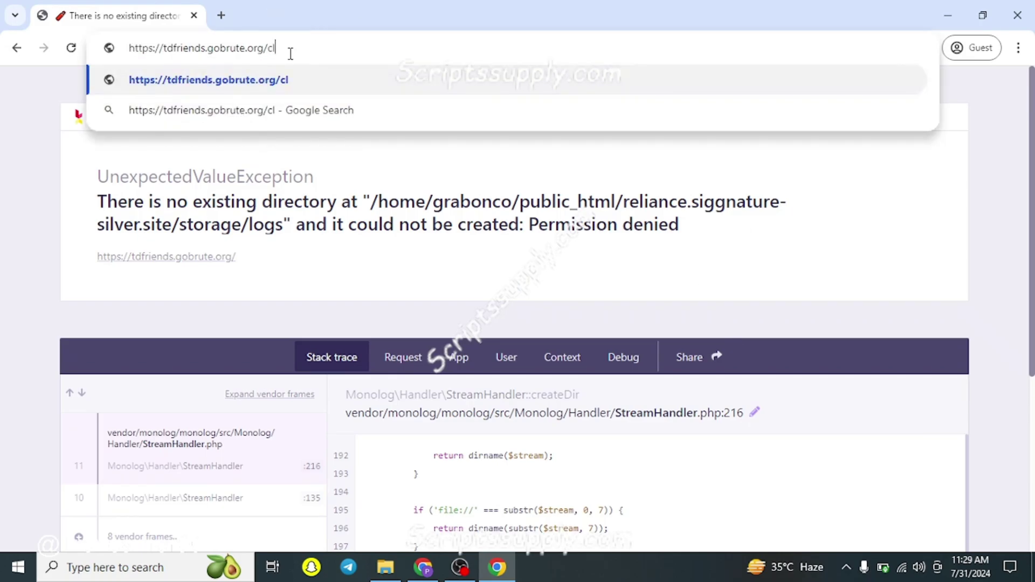
# Step: Visit tdfriends.gobrute.org/clear, then return and reload to show the TradeFriends login page
pyautogui.write('ear')
pyautogui.press('Return')
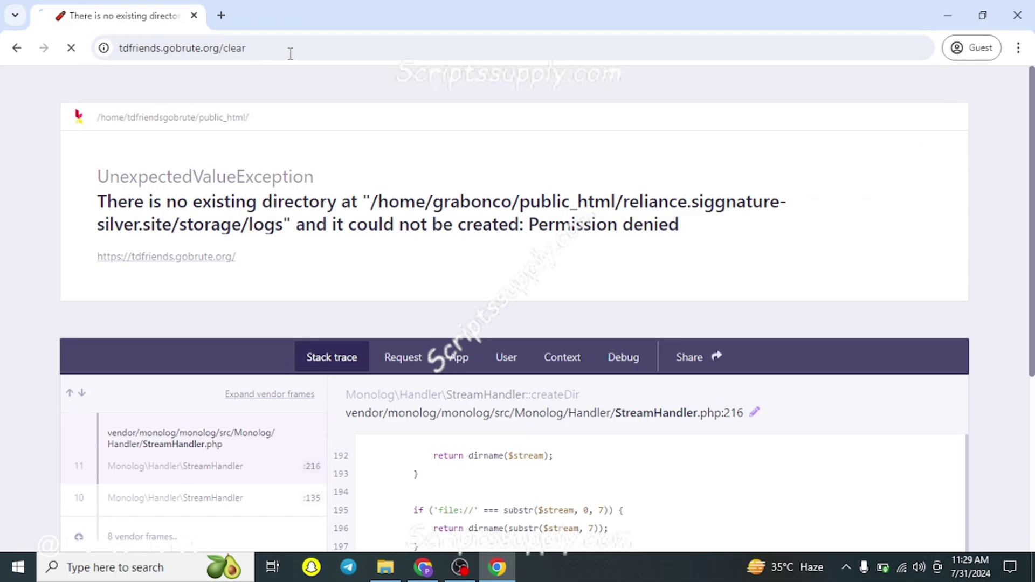
pyautogui.click(18, 50)
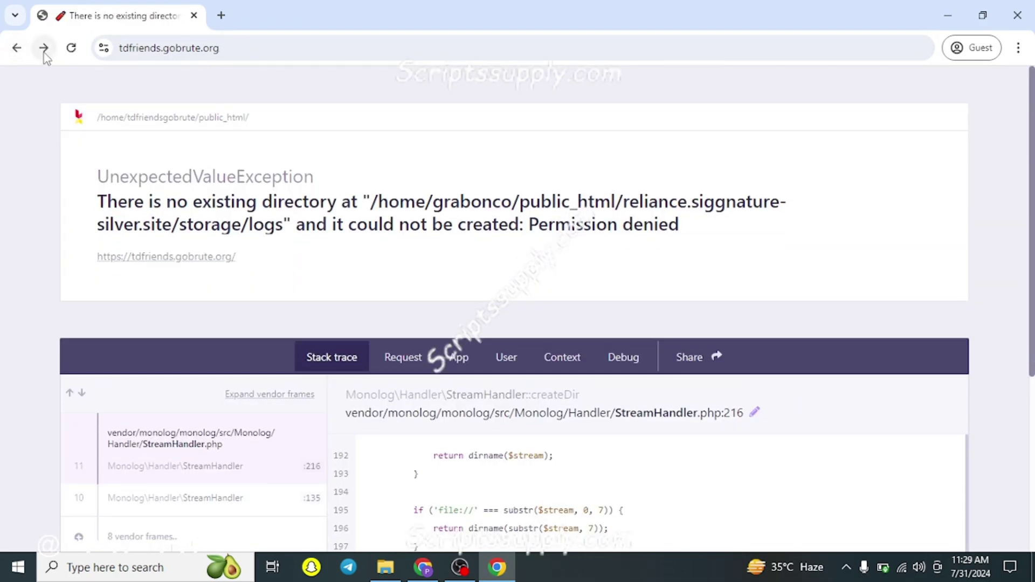
pyautogui.click(66, 49)
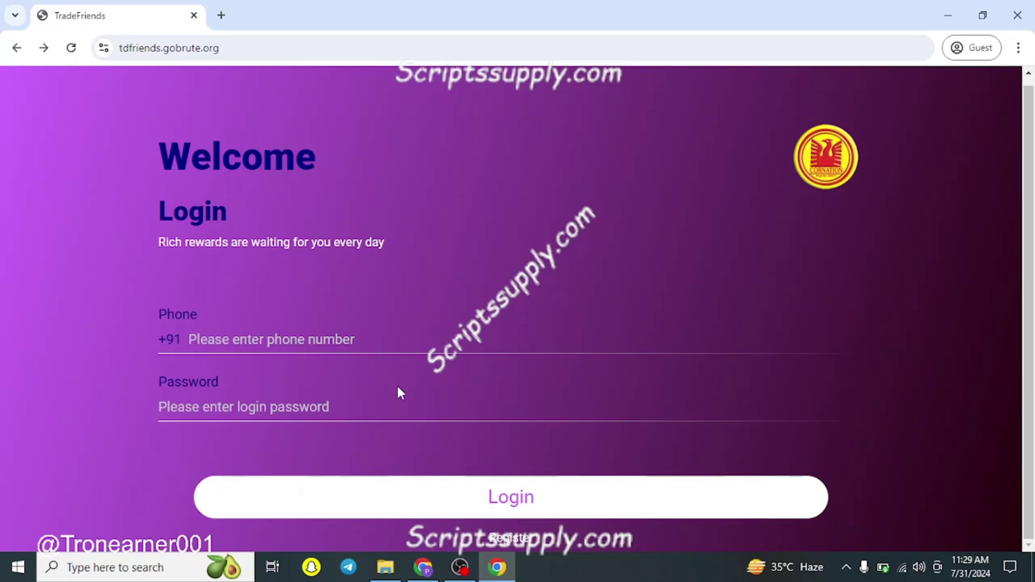
# Step: Open the /register form, select the Phone field, then switch to the cPanel window
pyautogui.click(505, 538)
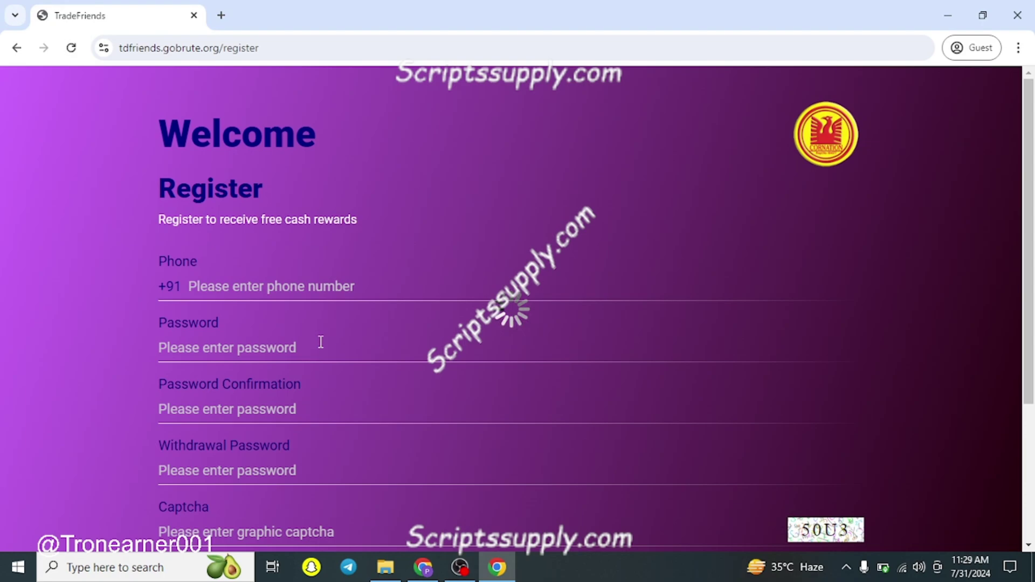
pyautogui.click(300, 291)
pyautogui.hotkey('alt', 'Tab')
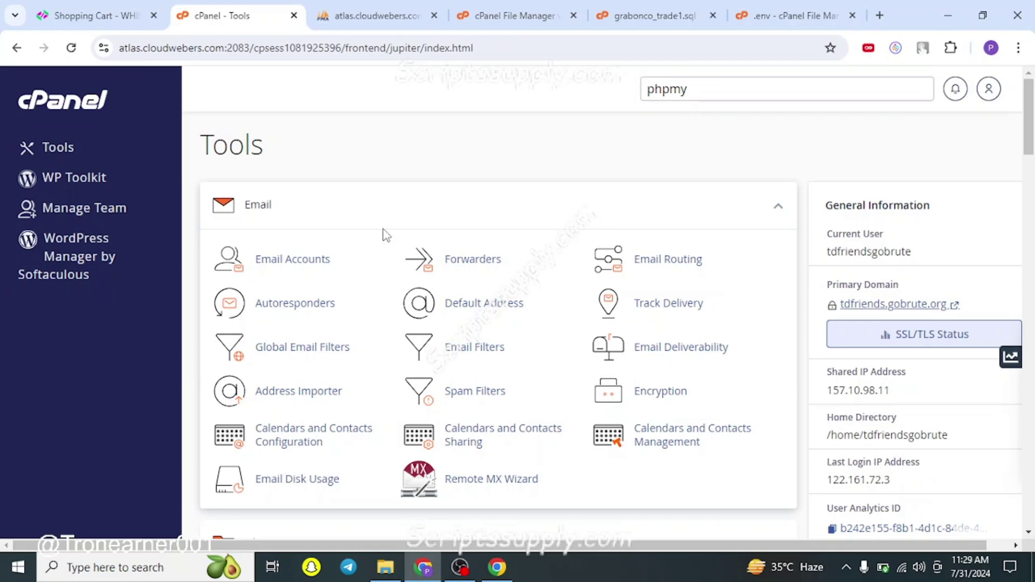
# Step: Go from the Whiscloud shopping cart to the whiscloud.com homepage
pyautogui.click(97, 15)
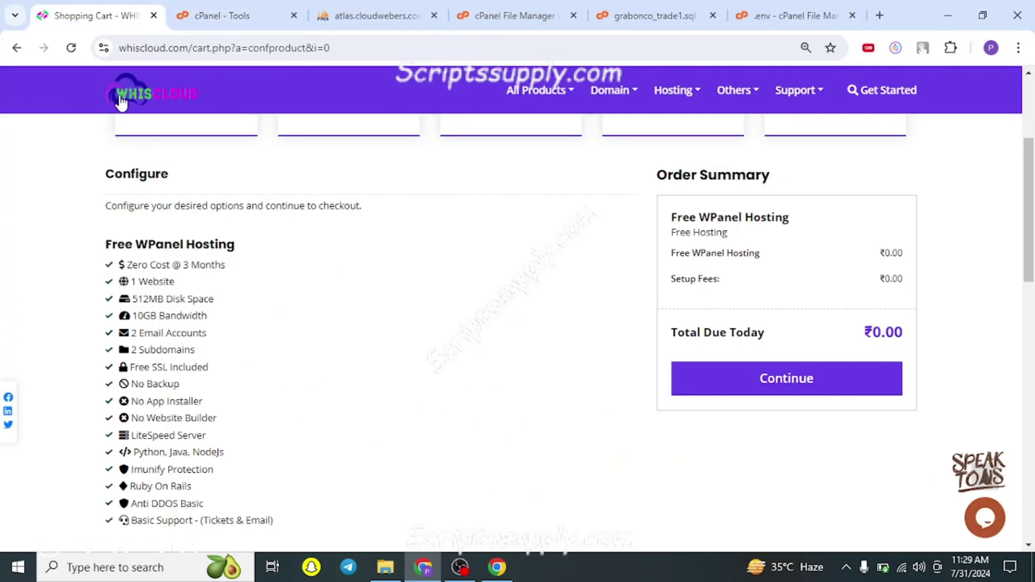
pyautogui.click(119, 95)
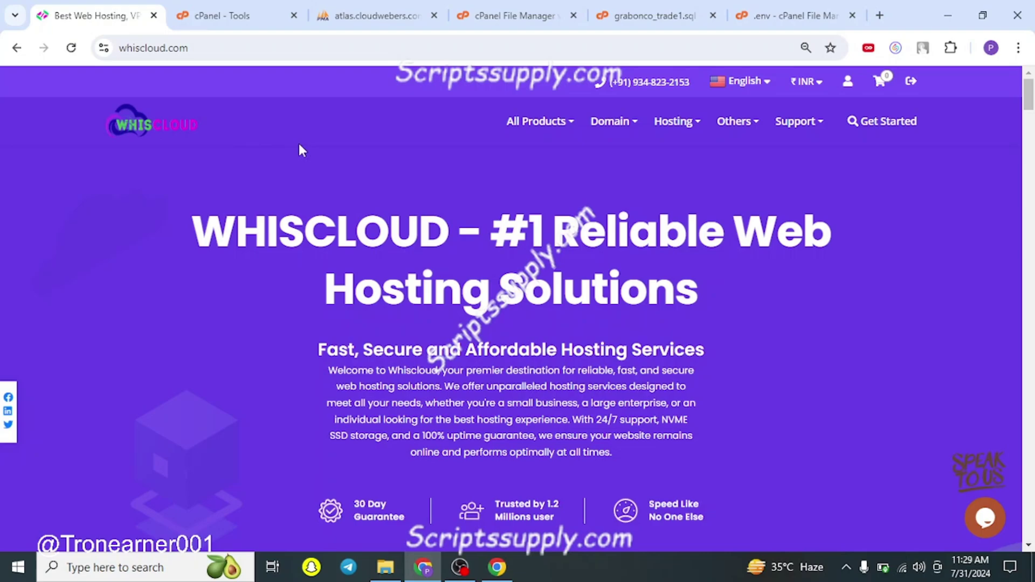
# Step: Open OFFERS under Others and scroll through the Independence Day Mega Sale page
pyautogui.click(753, 131)
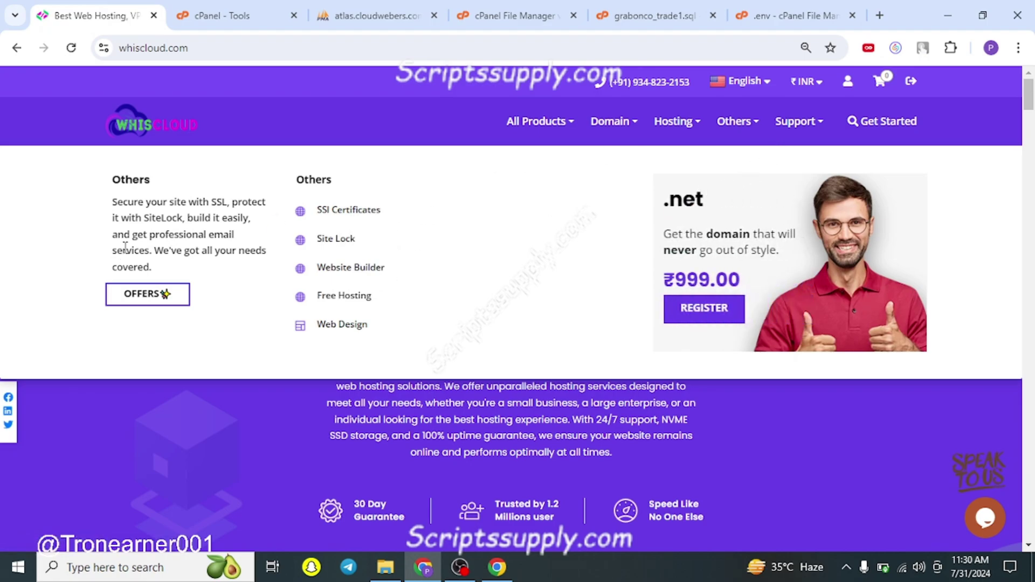
pyautogui.click(135, 300)
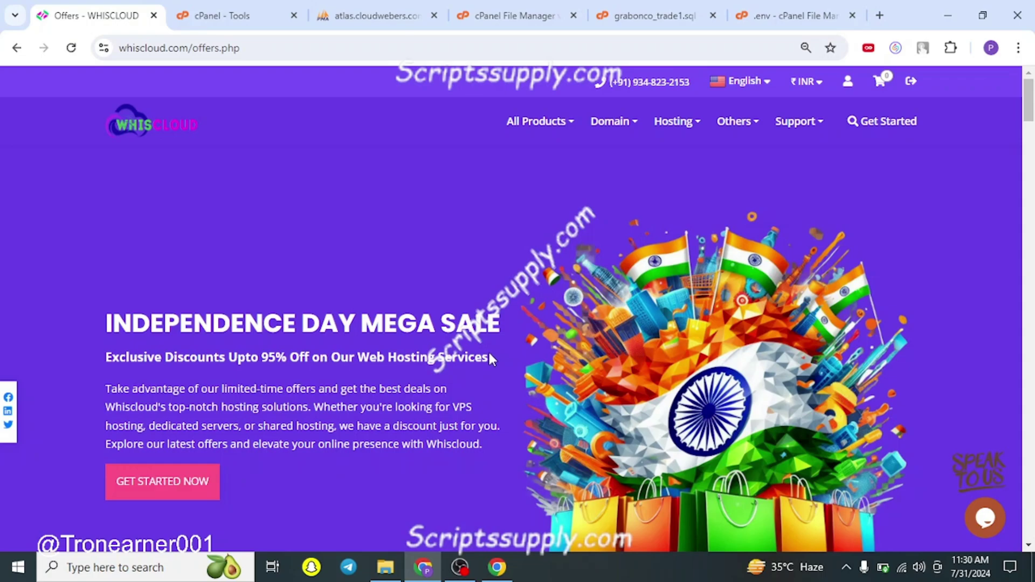
pyautogui.scroll(-5, 476, 407)
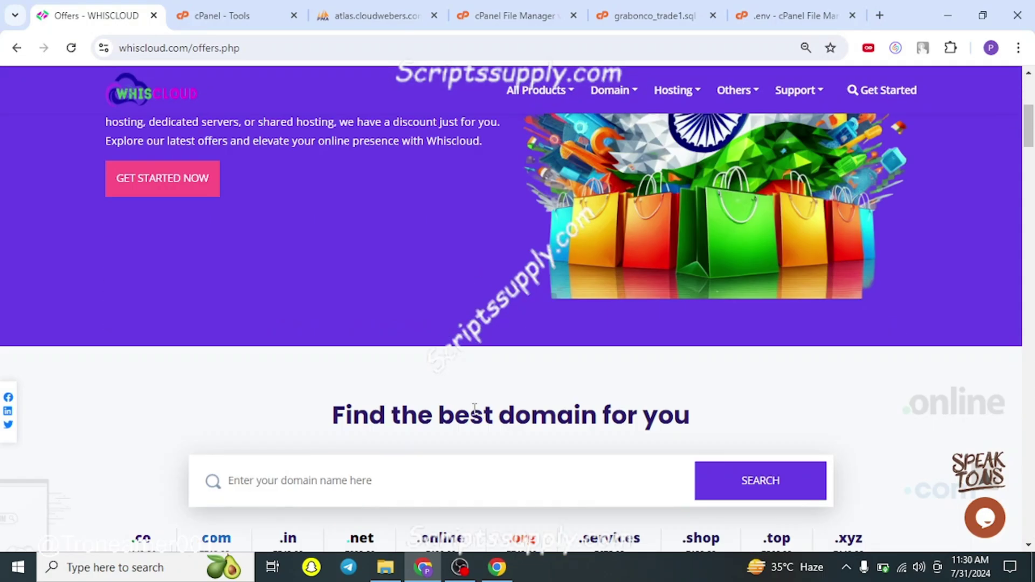